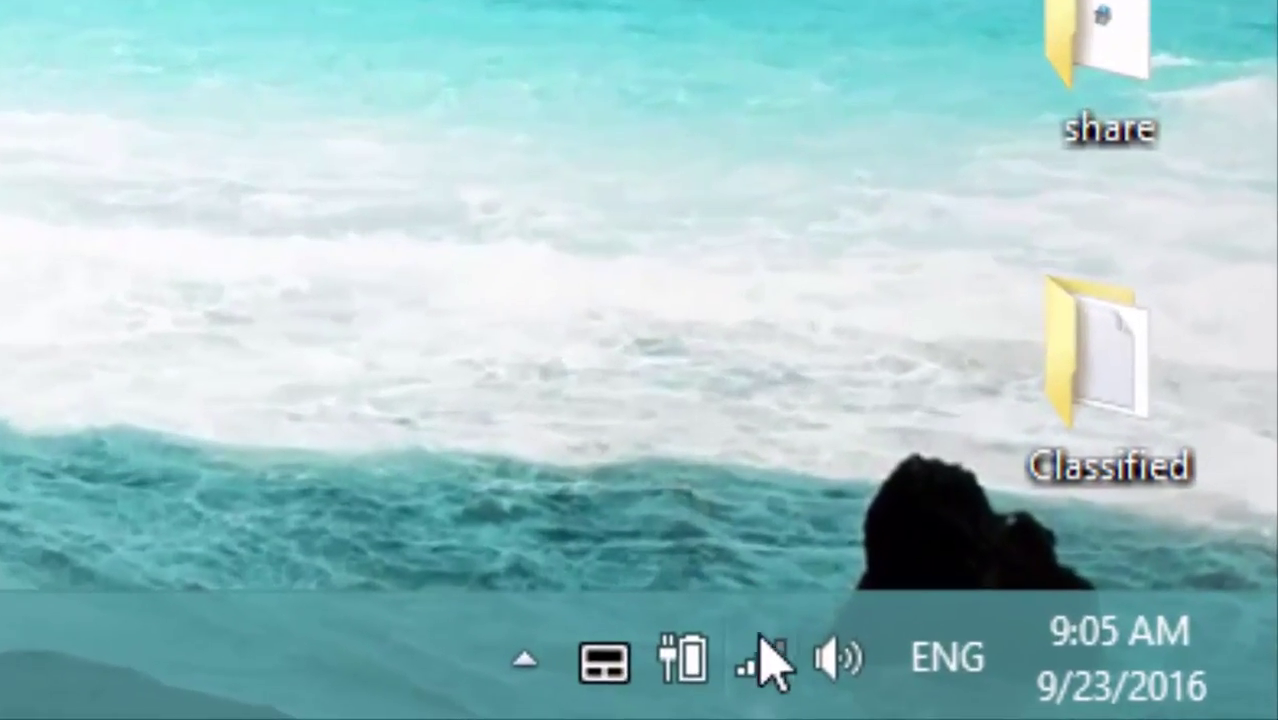
Open the list of network adapters through Network and Sharing Center's adapter settings.
mouse_move(1130, 703)
right_click(632, 662)
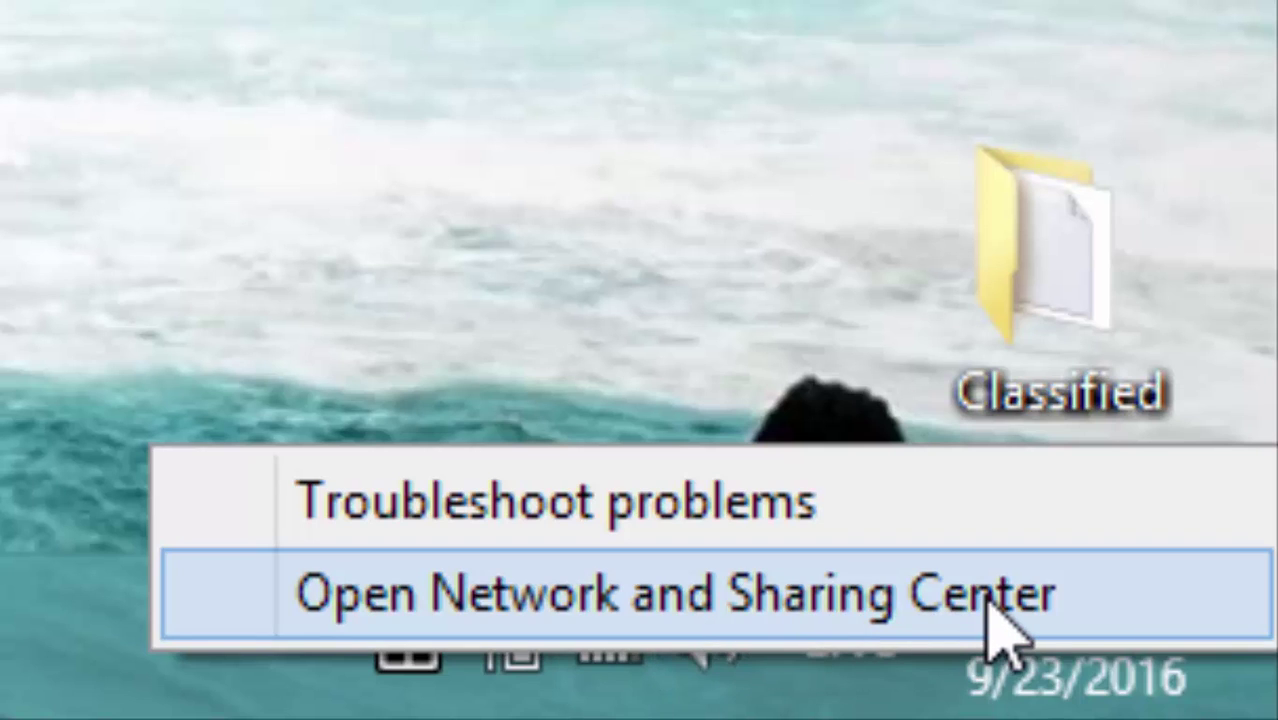
left_click(995, 620)
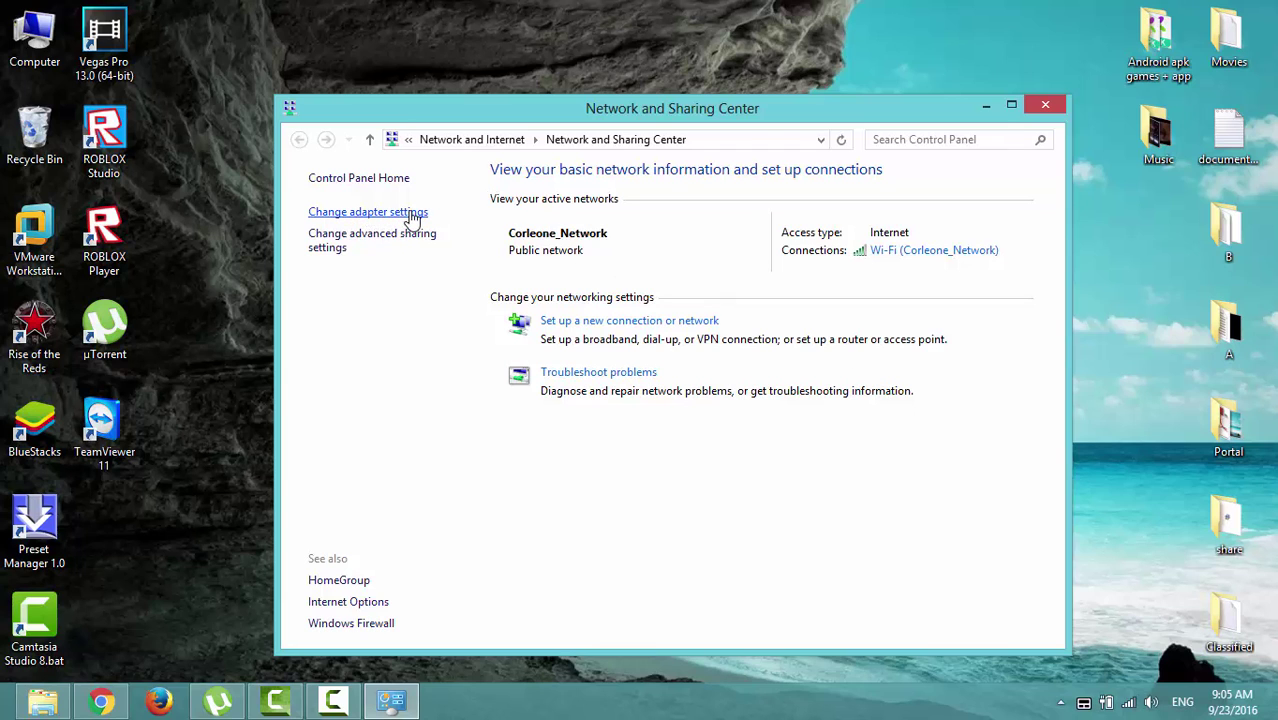
left_click(413, 215)
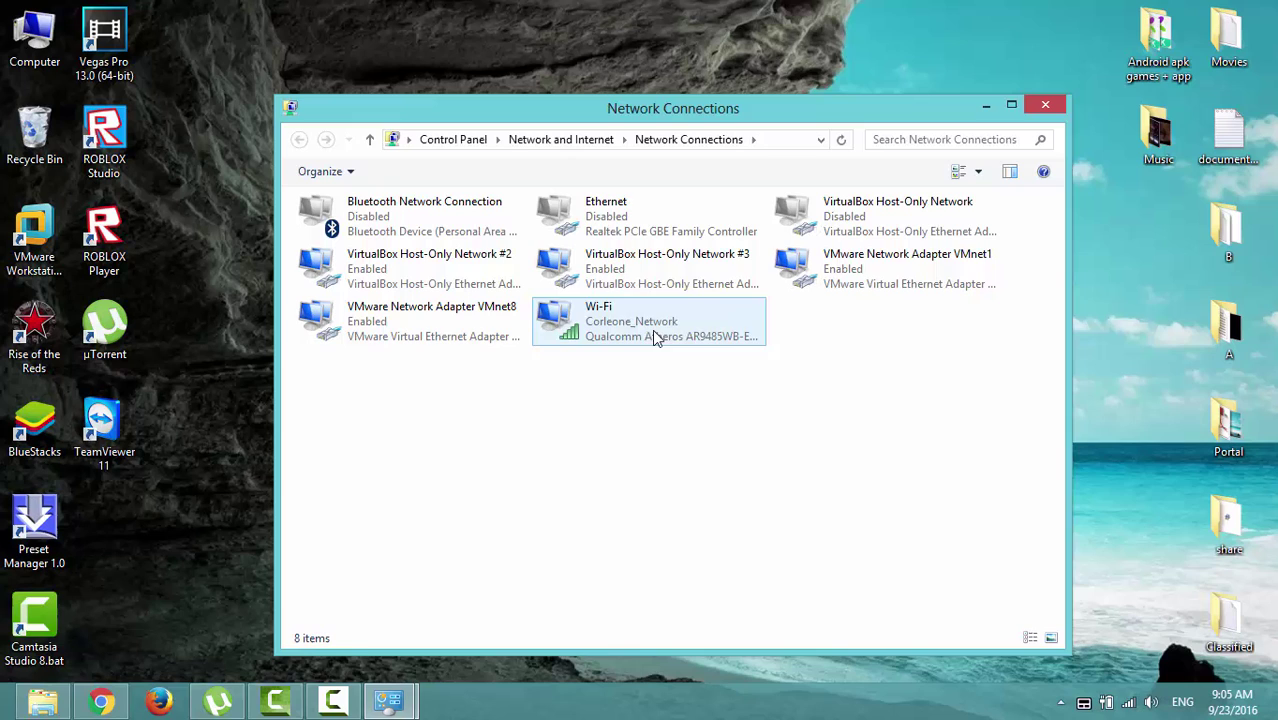
Open the Wi-Fi connection's adapter configuration and show its driver information, moving the dialog clear of the connections list.
left_click(655, 338)
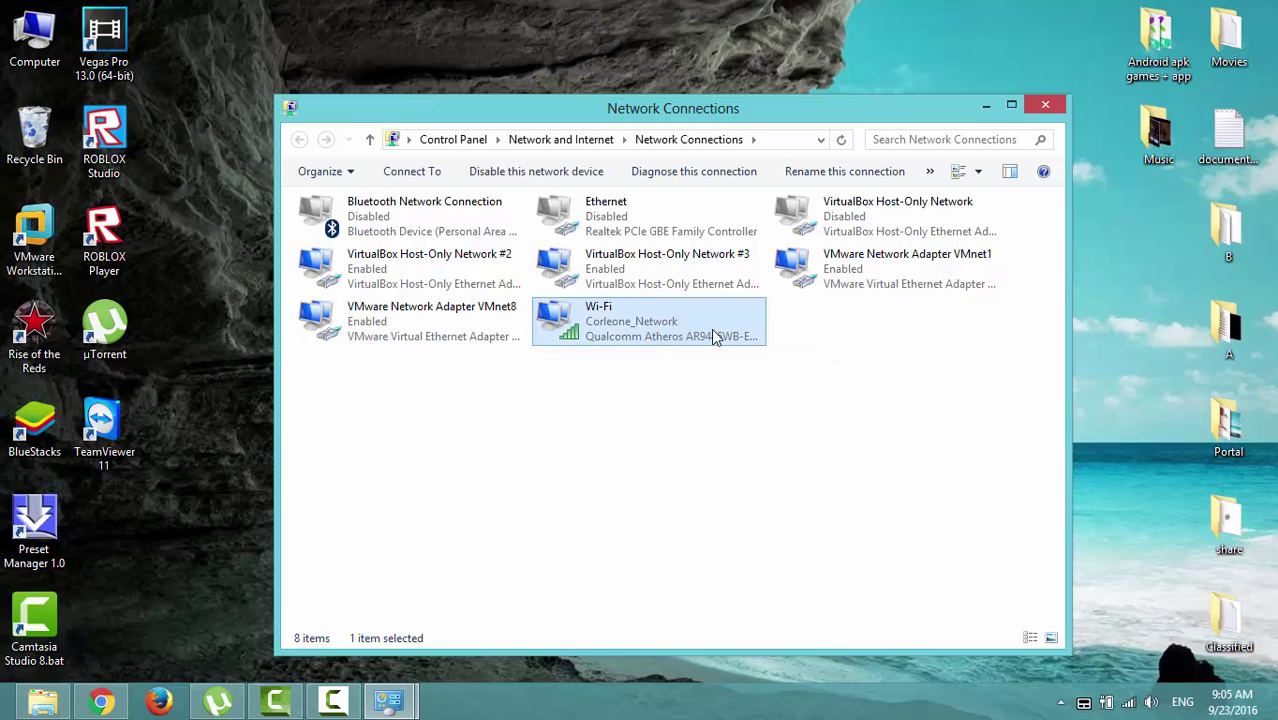
right_click(713, 338)
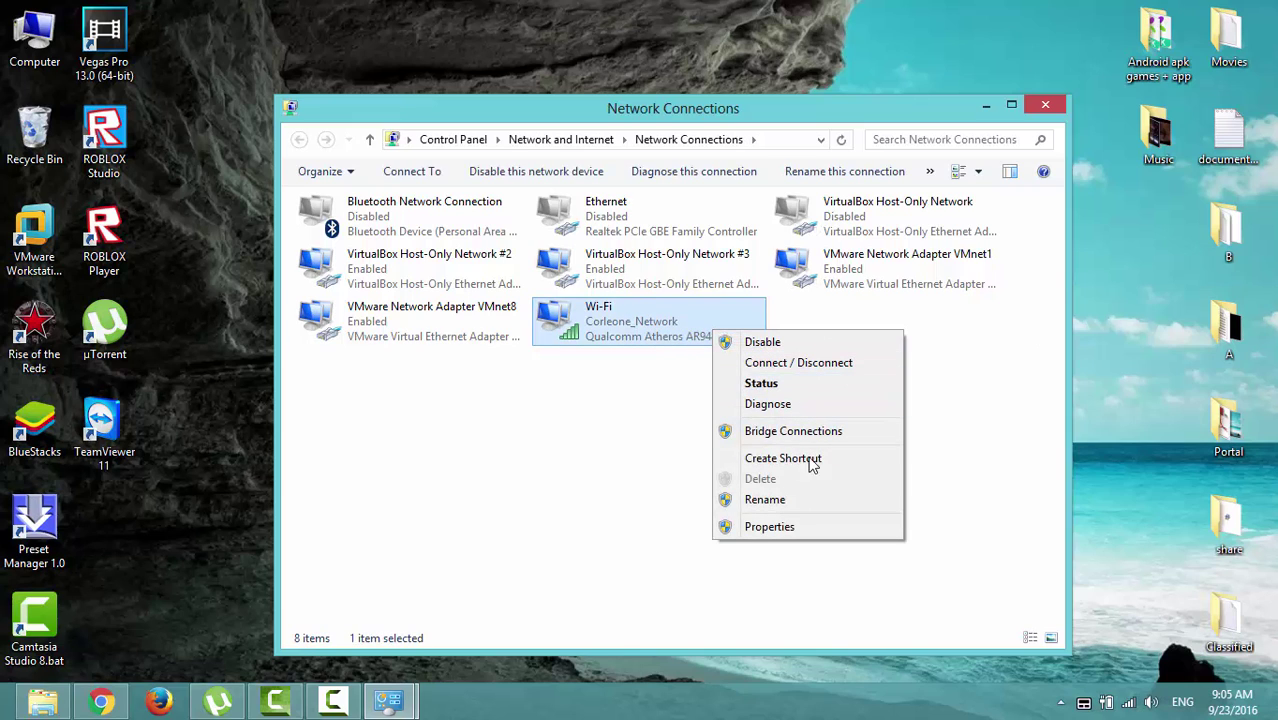
left_click(818, 522)
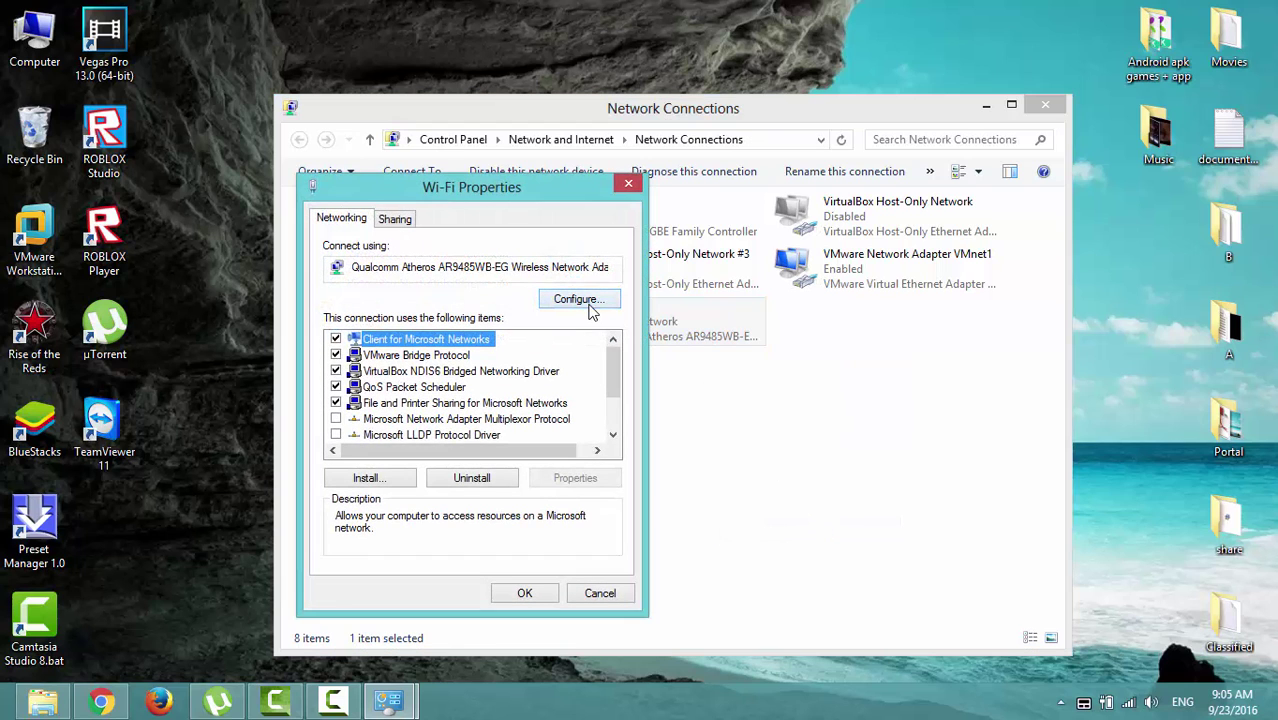
left_click(579, 300)
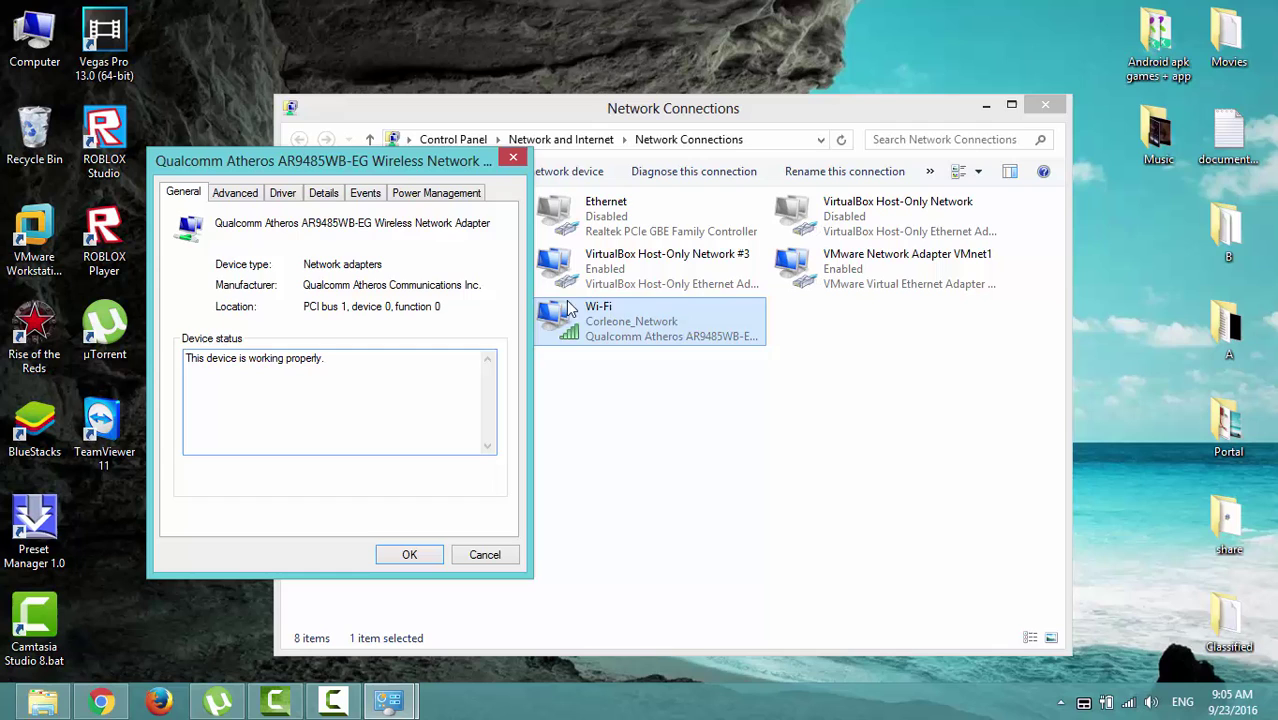
left_click_drag(278, 162, 997, 157)
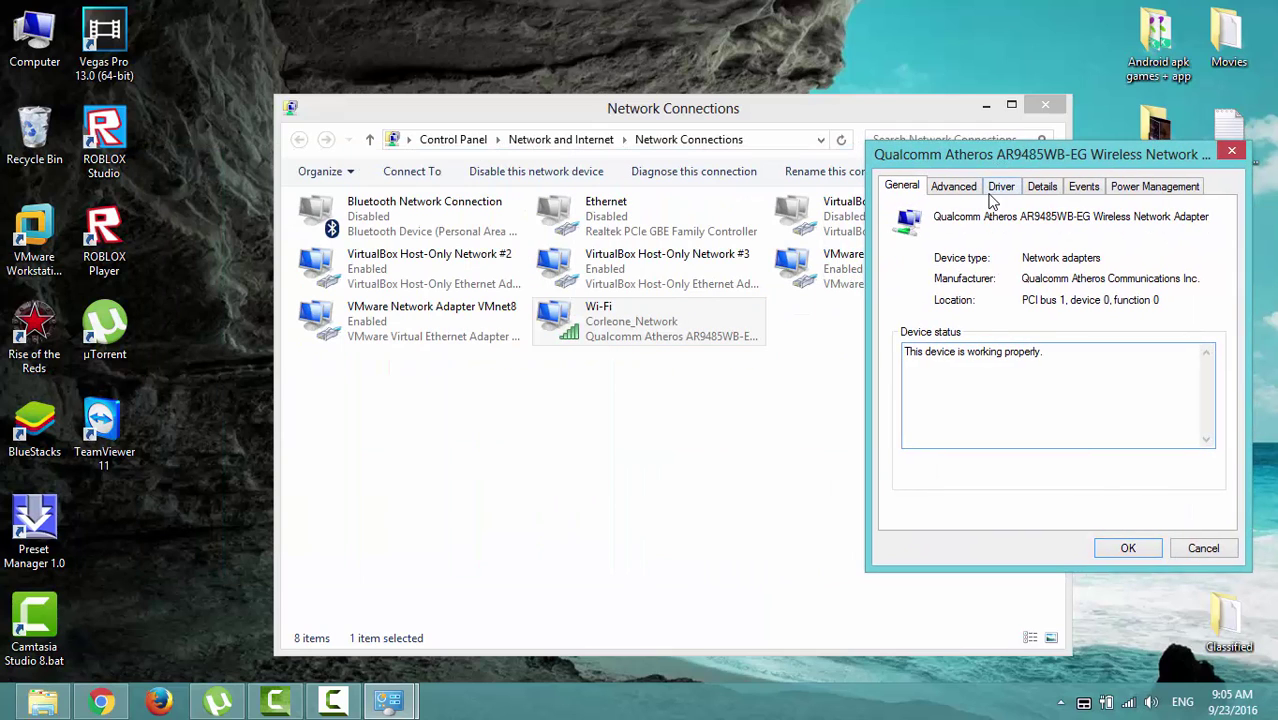
left_click(1000, 190)
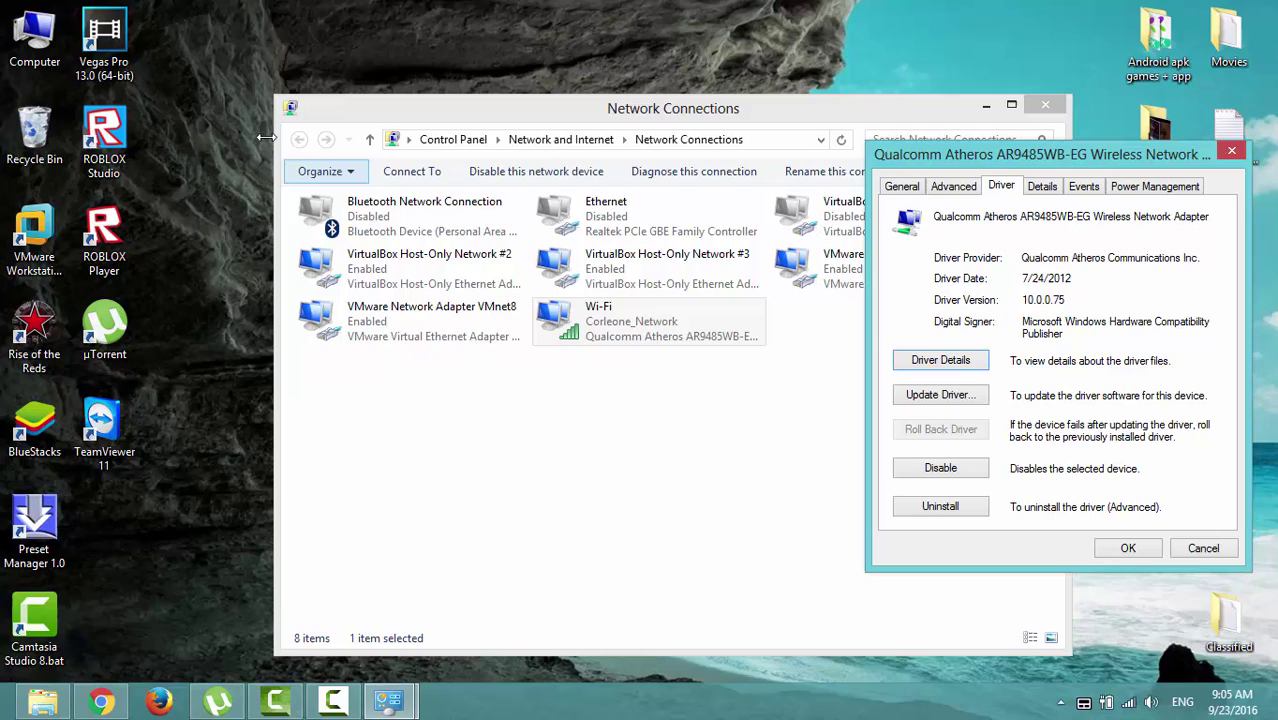
Open Computer Management for this computer and select the Network adapters category in Device Manager.
right_click(41, 58)
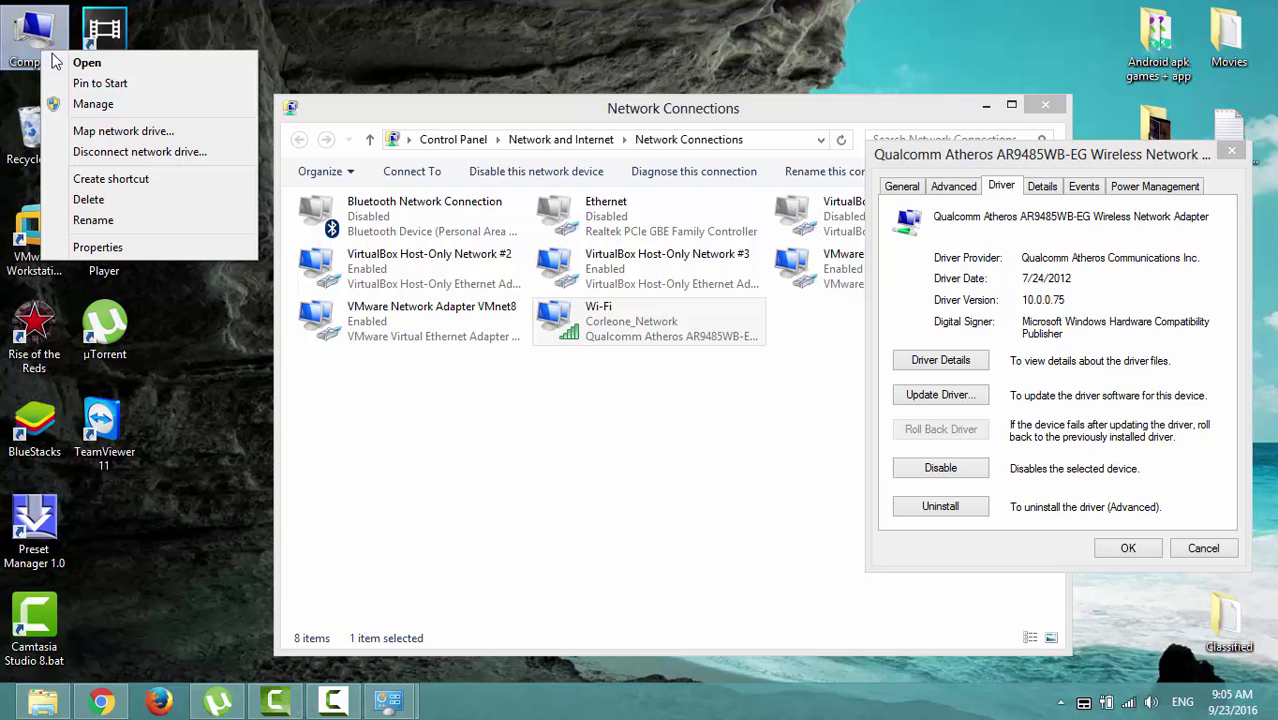
left_click(117, 106)
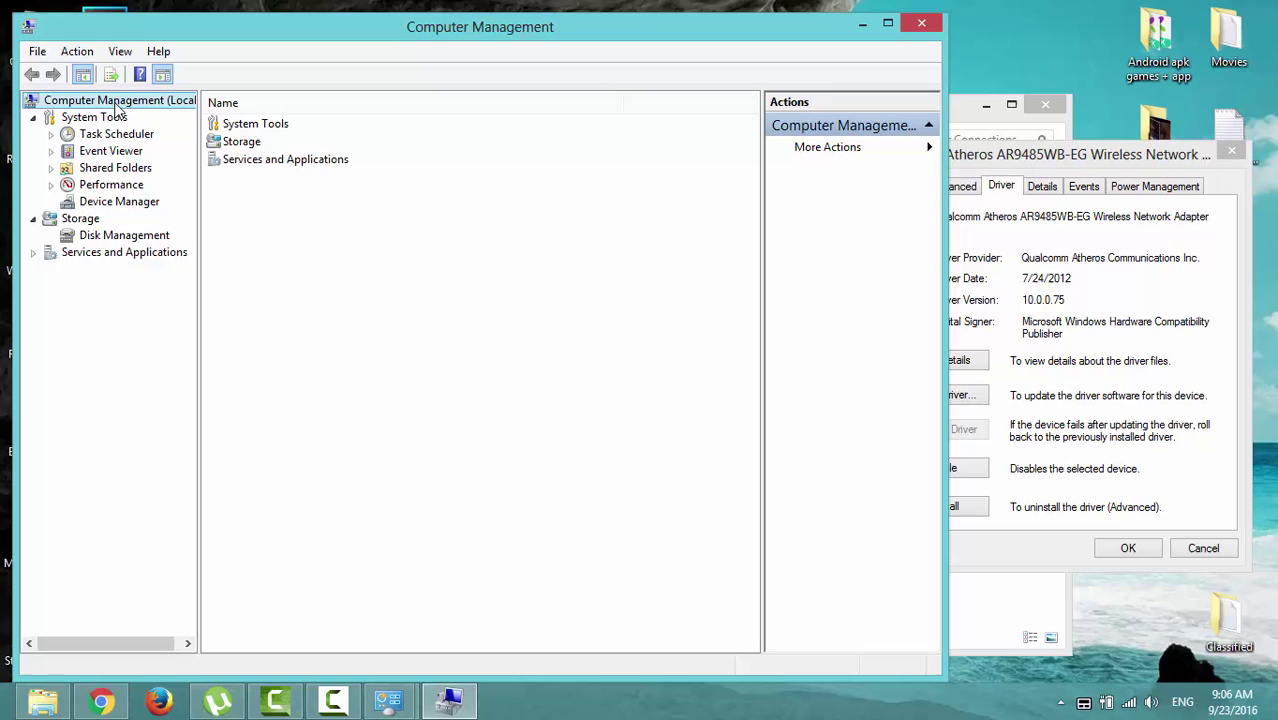
left_click(130, 202)
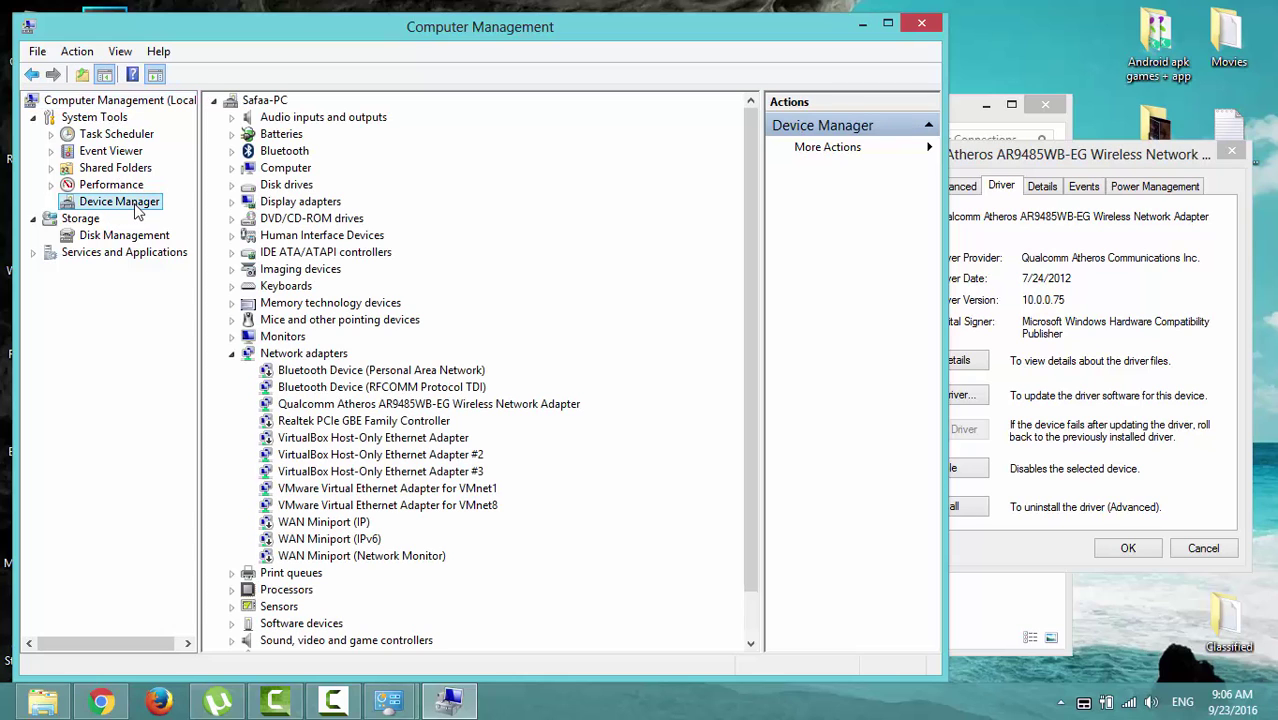
left_click(310, 355)
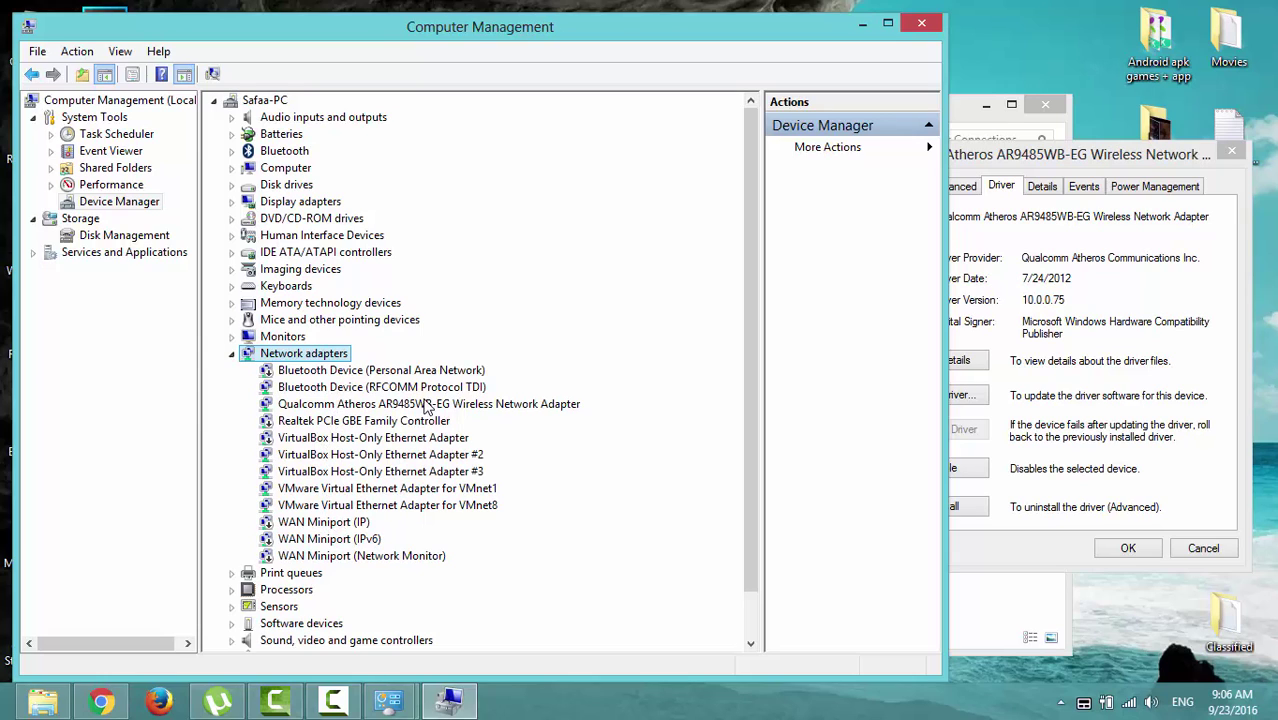
Run an automatic driver update search for the Qualcomm Atheros AR9485WB-EG Wireless Network Adapter, then close the wizard and Computer Management.
left_click(336, 404)
right_click(557, 413)
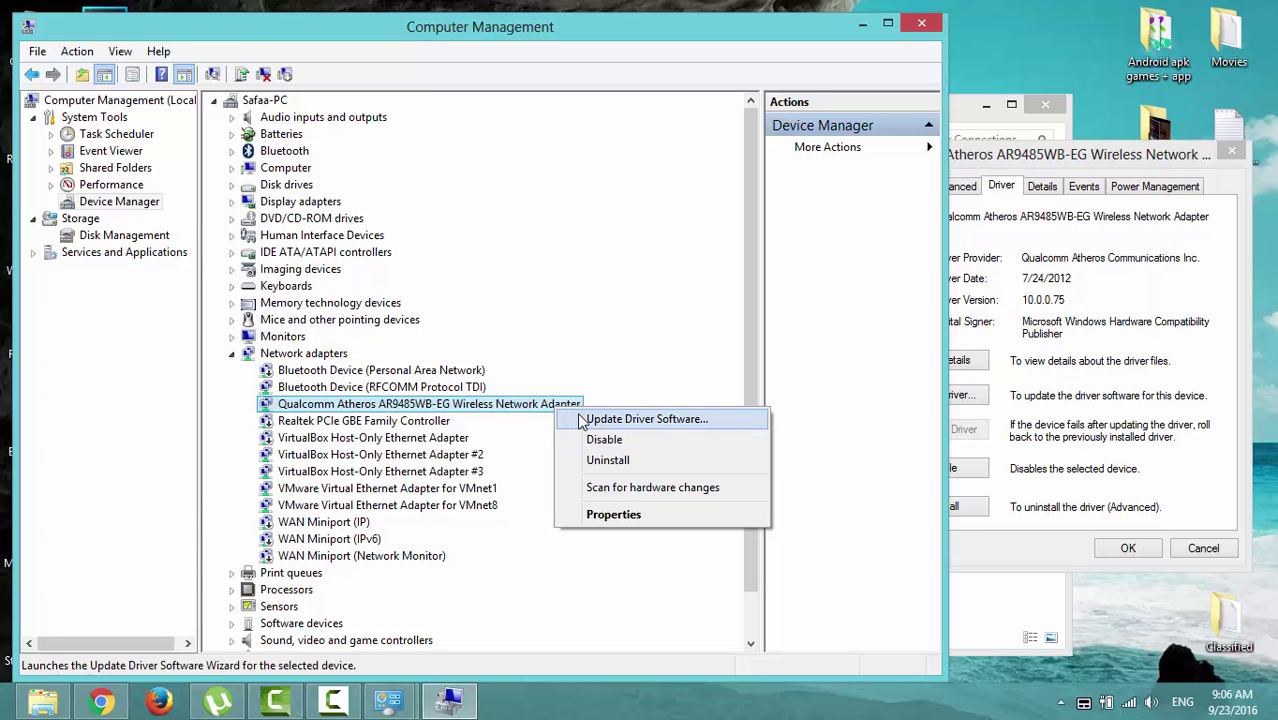
left_click(581, 422)
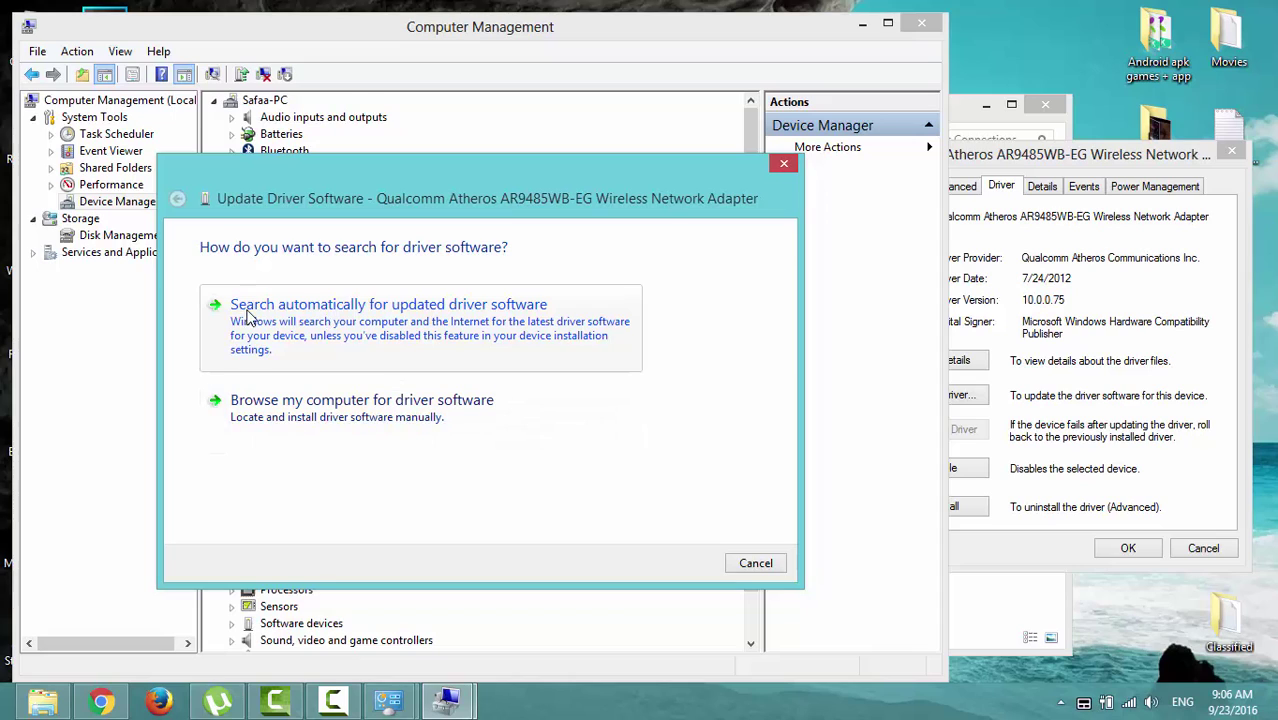
left_click(473, 331)
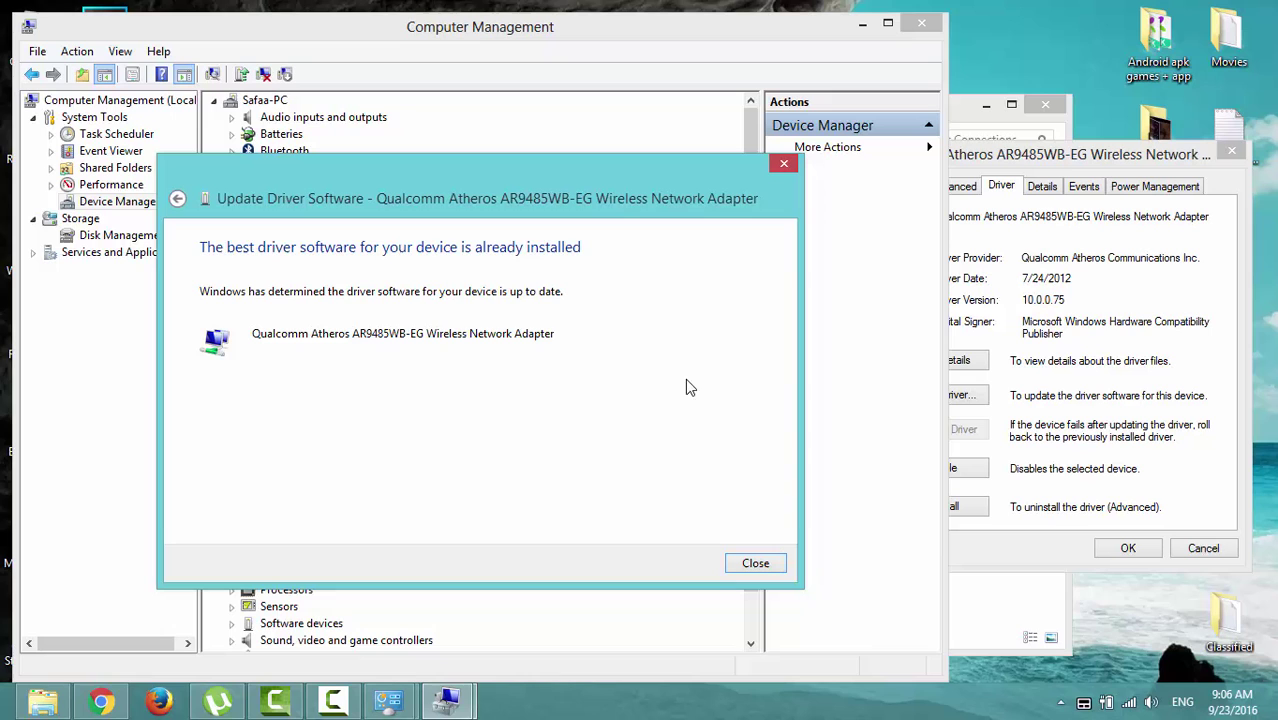
left_click(755, 564)
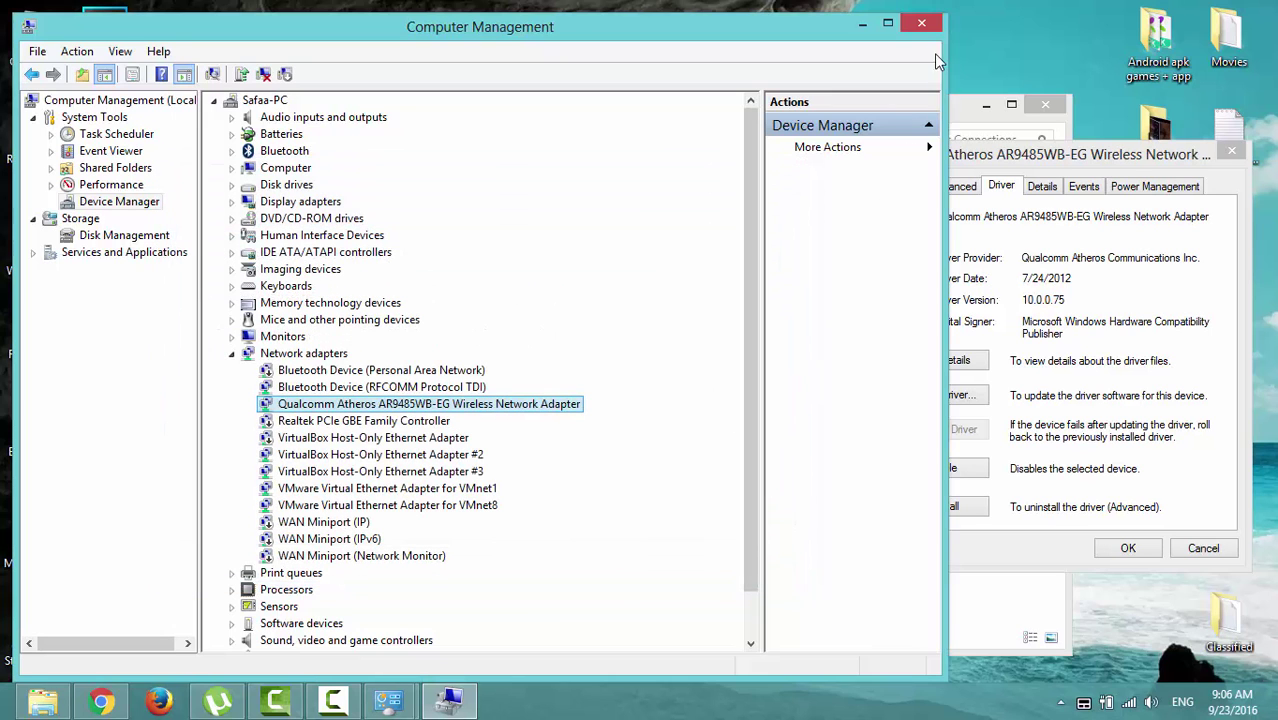
left_click(930, 26)
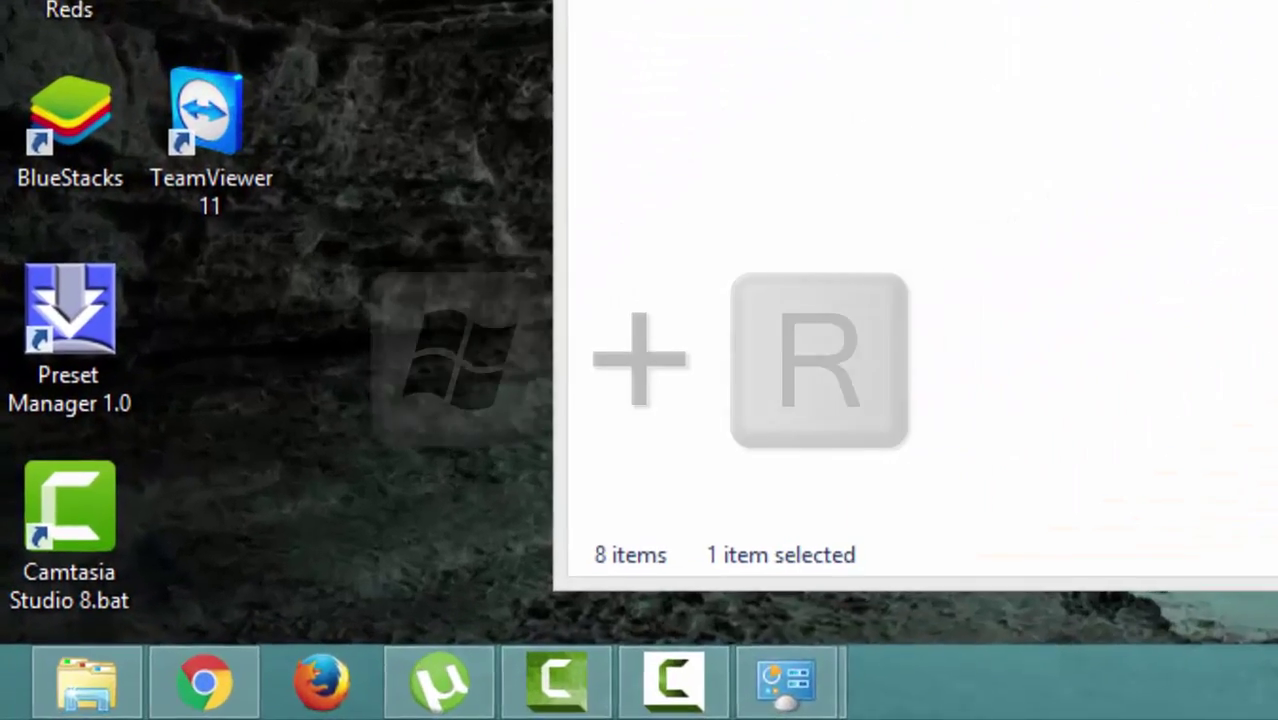
Open System Information by running msinfo32.
key("super+r")
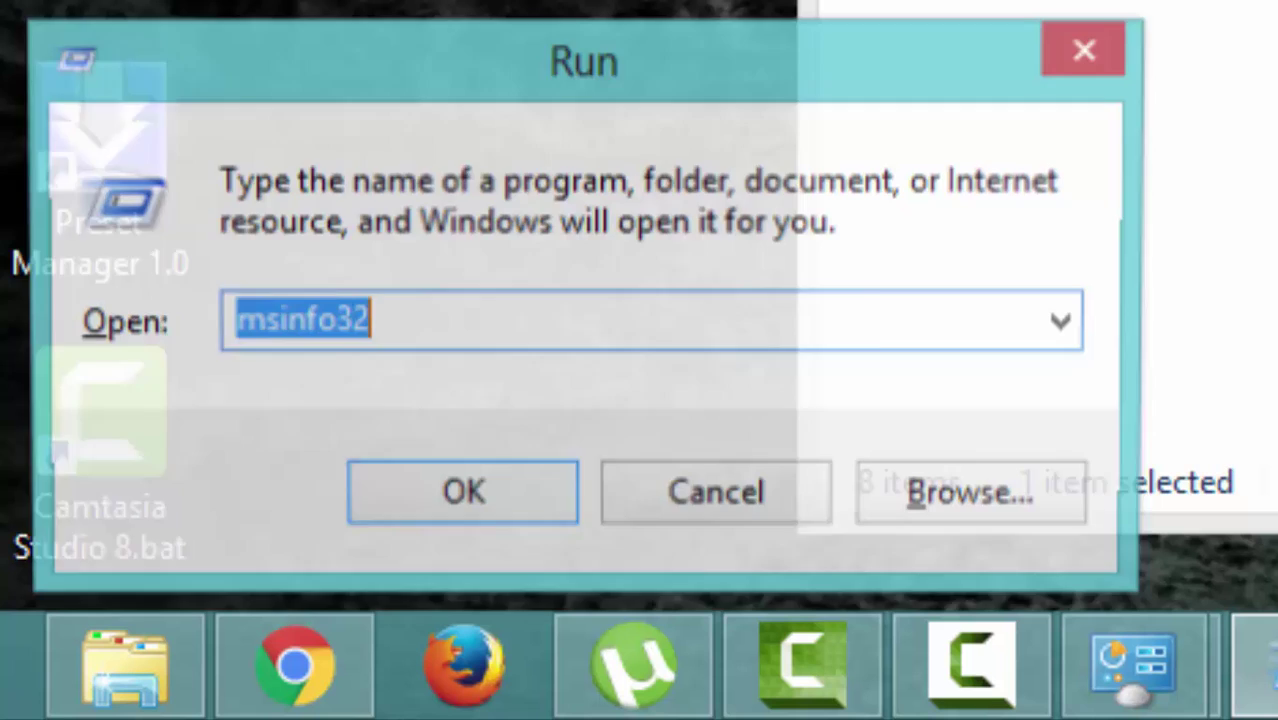
type("ms")
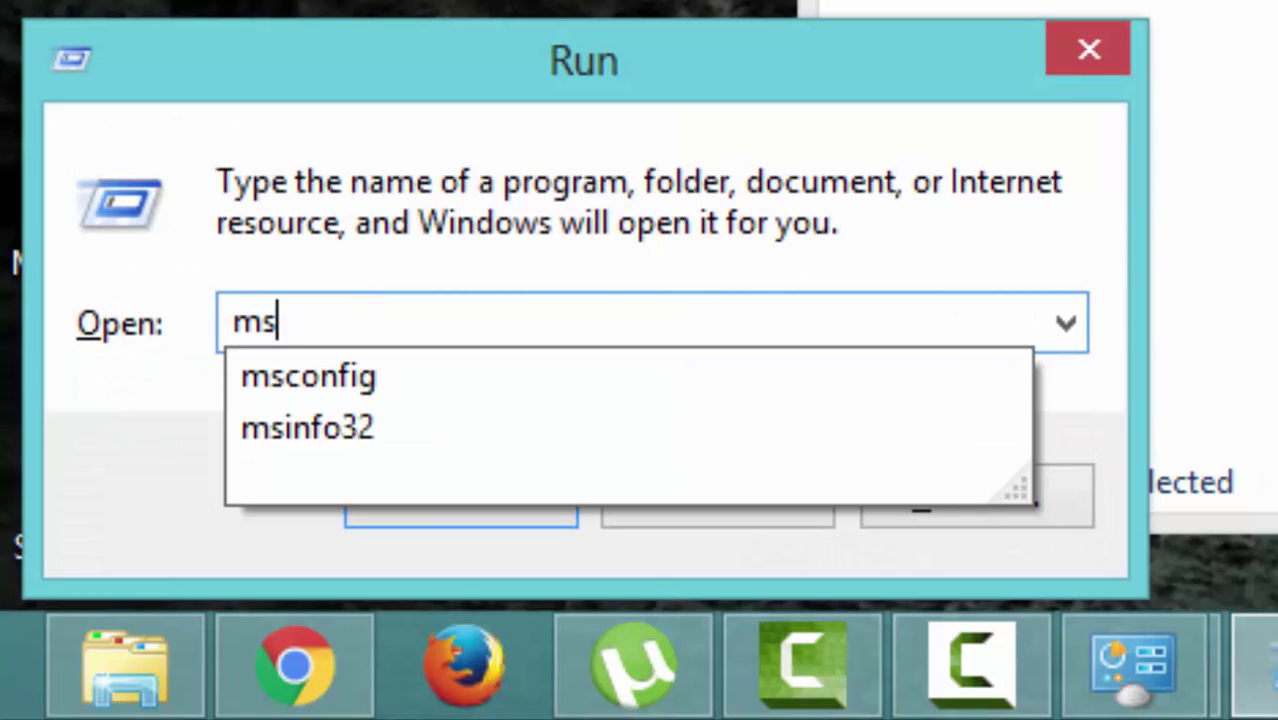
type("info32")
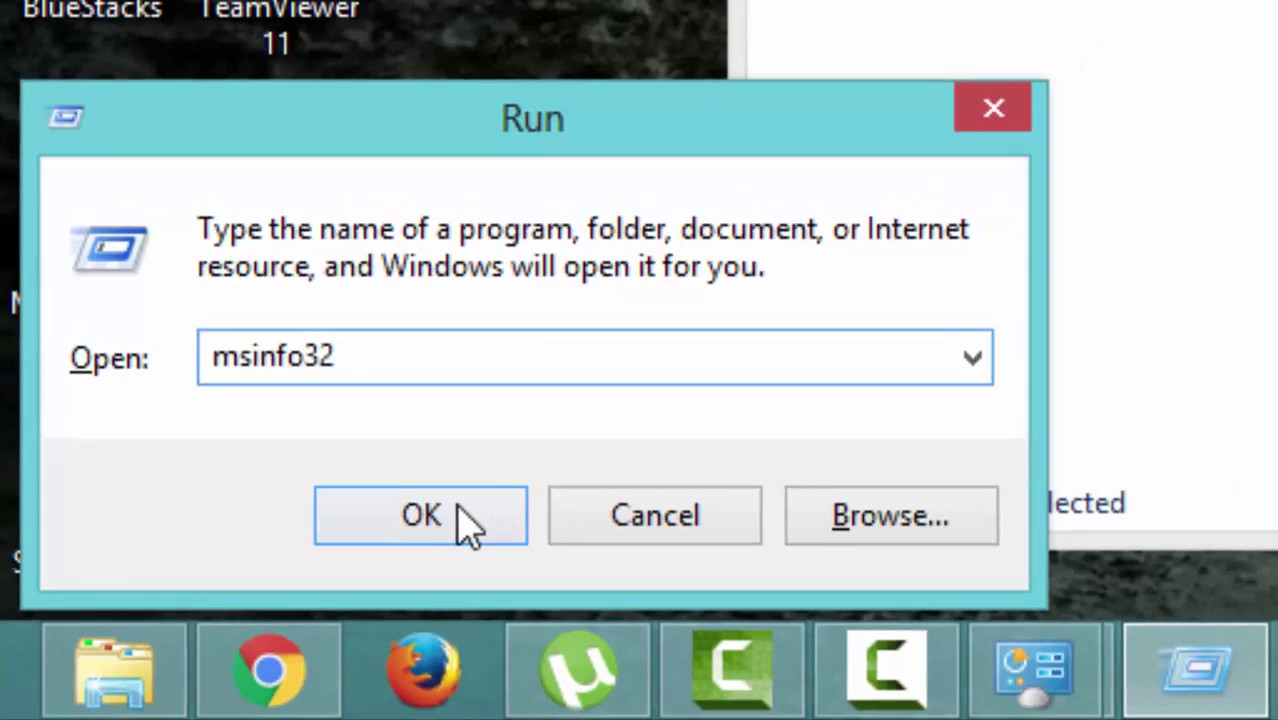
left_click(467, 522)
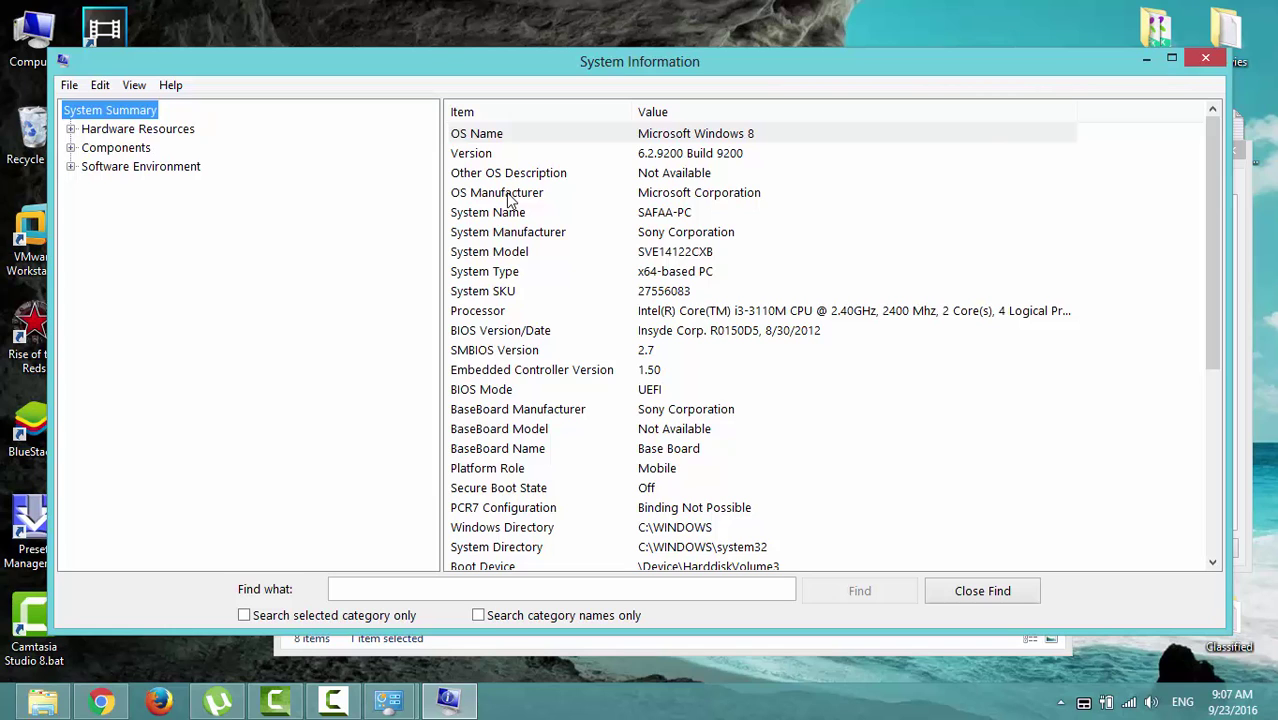
Launch Notepad with the run command notepad and move its window clear of the system manufacturer and model details.
key("super+r")
type("not")
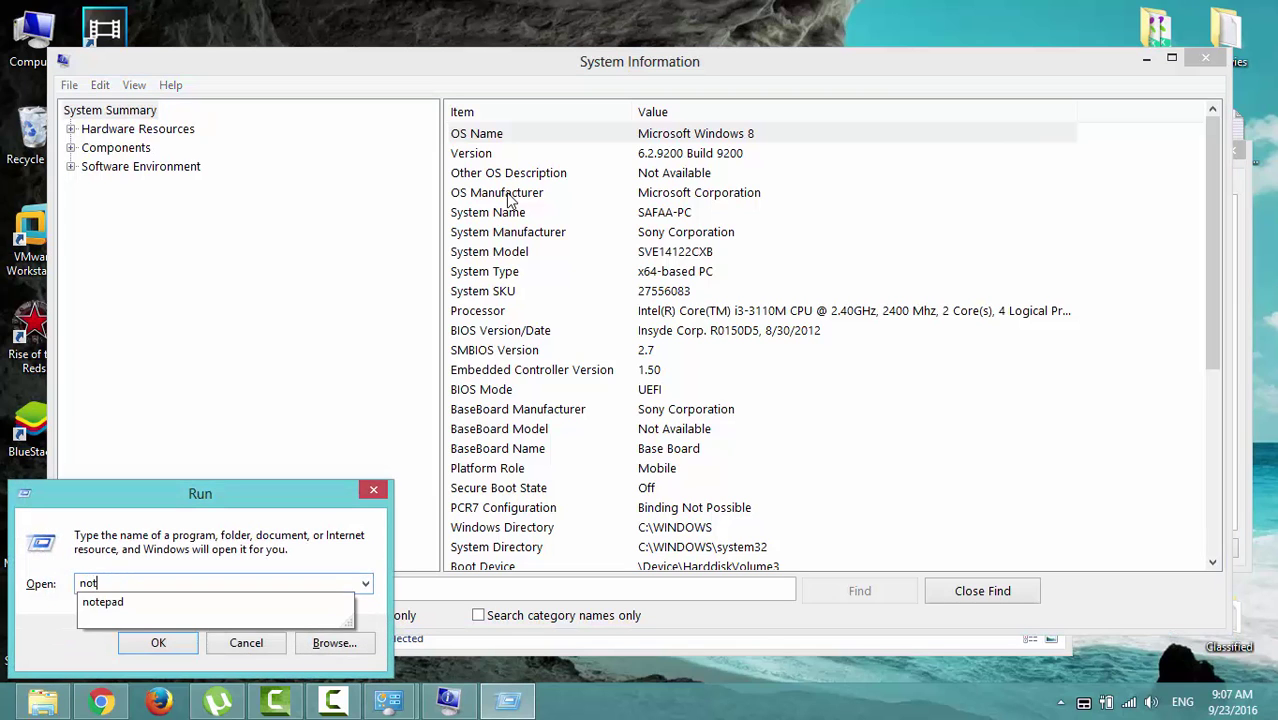
type("epad")
key("Return")
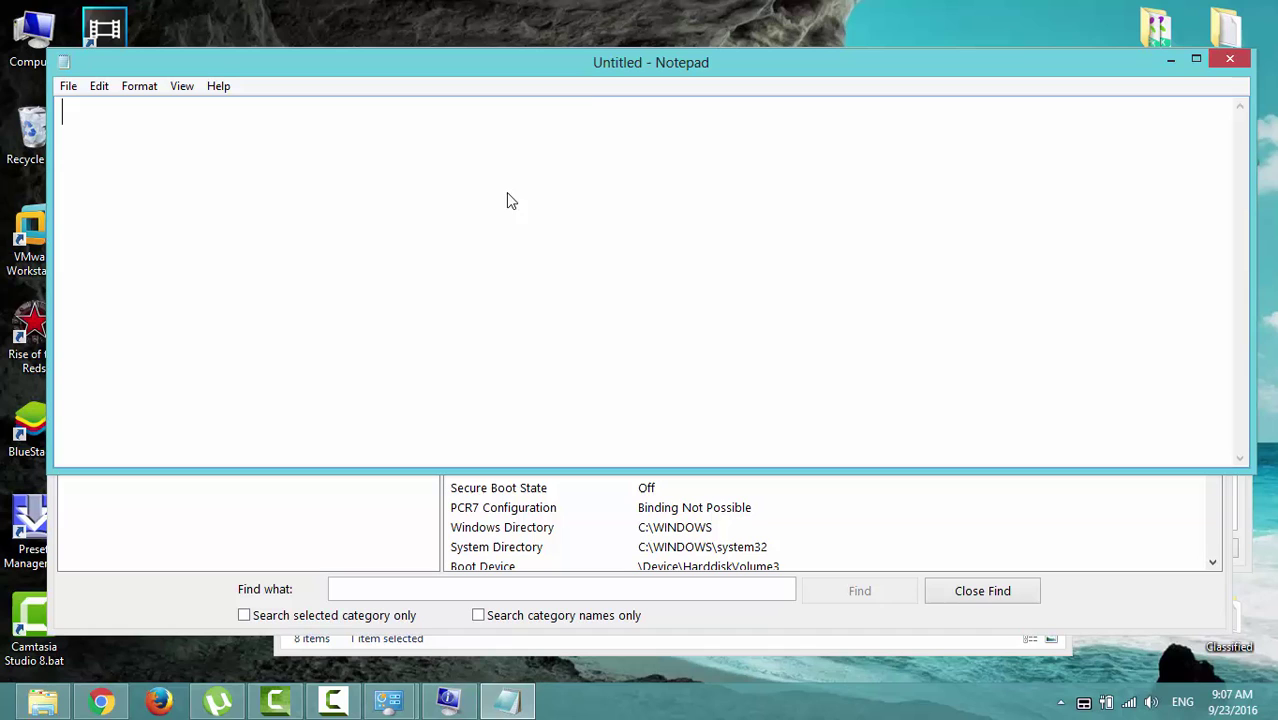
left_click_drag(585, 83, 693, 278)
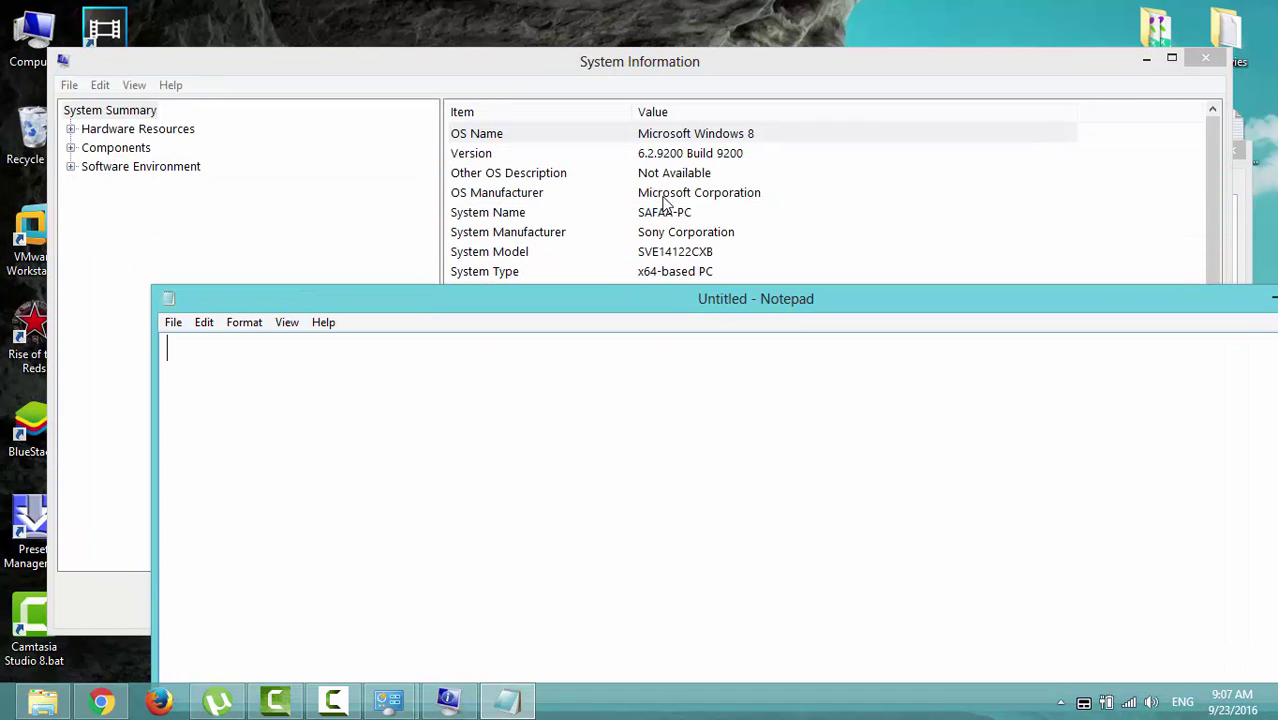
Copy the System Manufacturer and System Model entries from System Information into the Notepad document on separate lines.
left_click(653, 233)
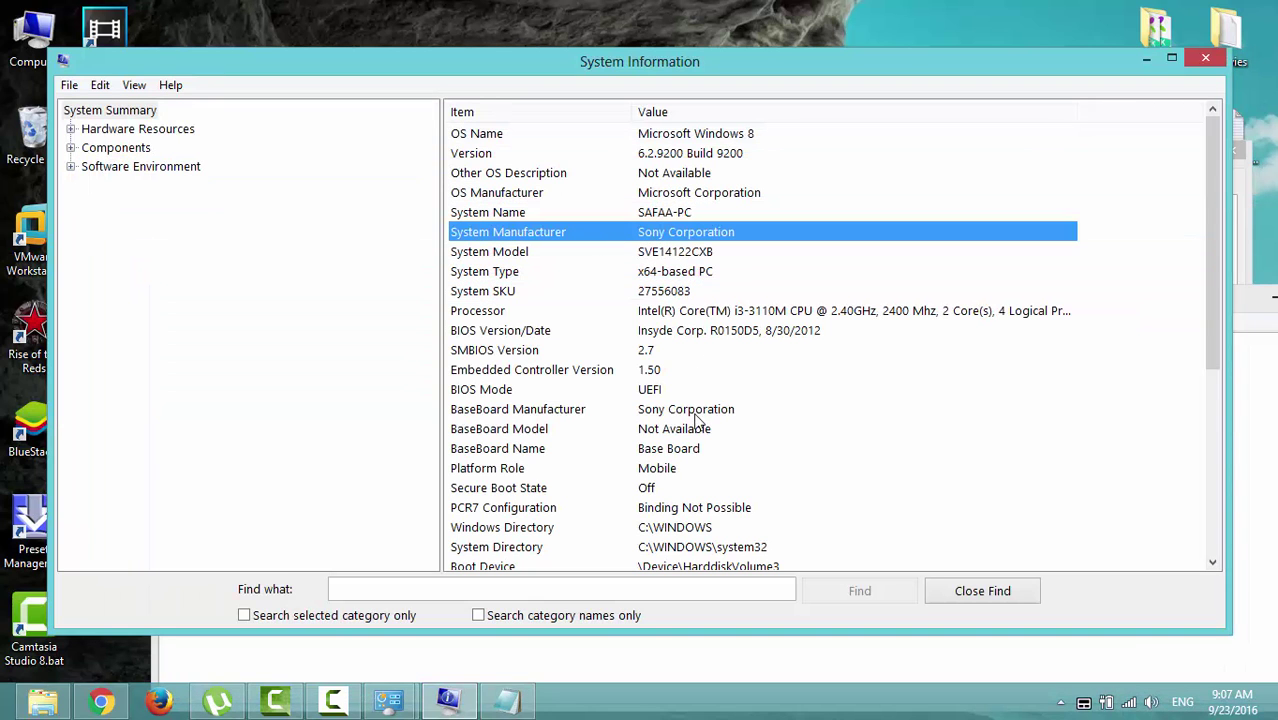
left_click(650, 662)
type("System Manufacturer\tSony Corporation")
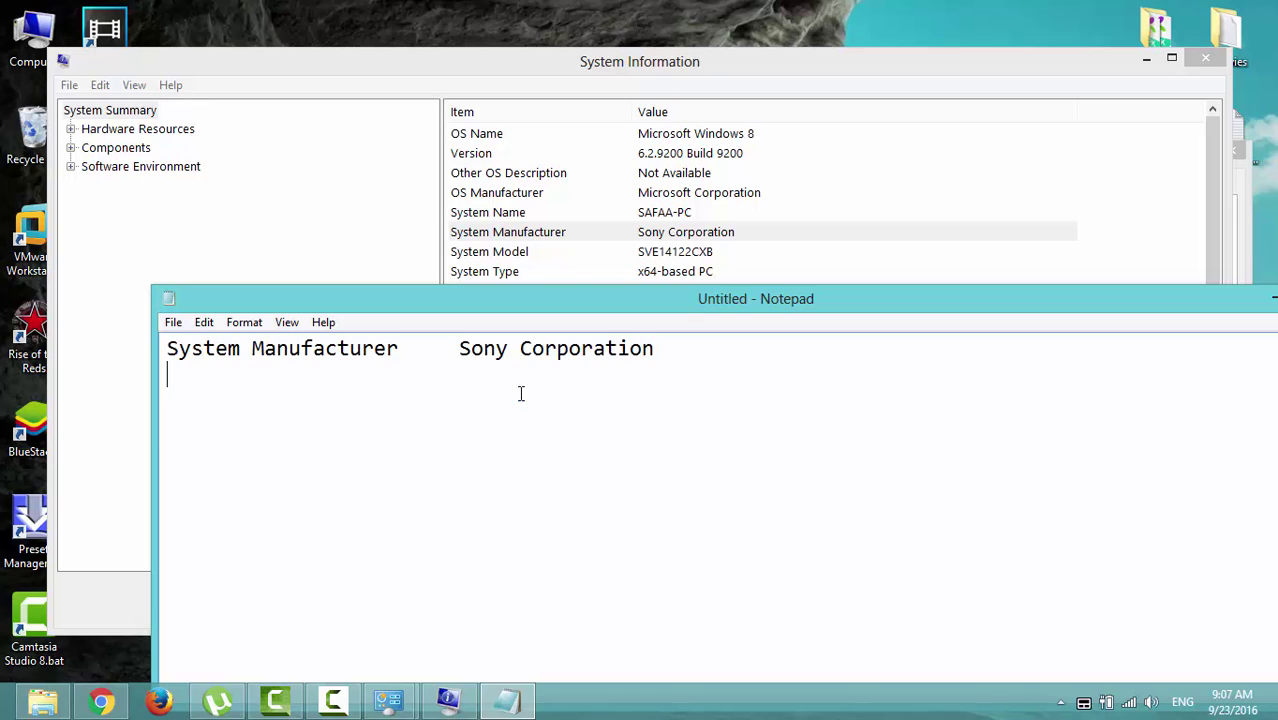
left_click(568, 257)
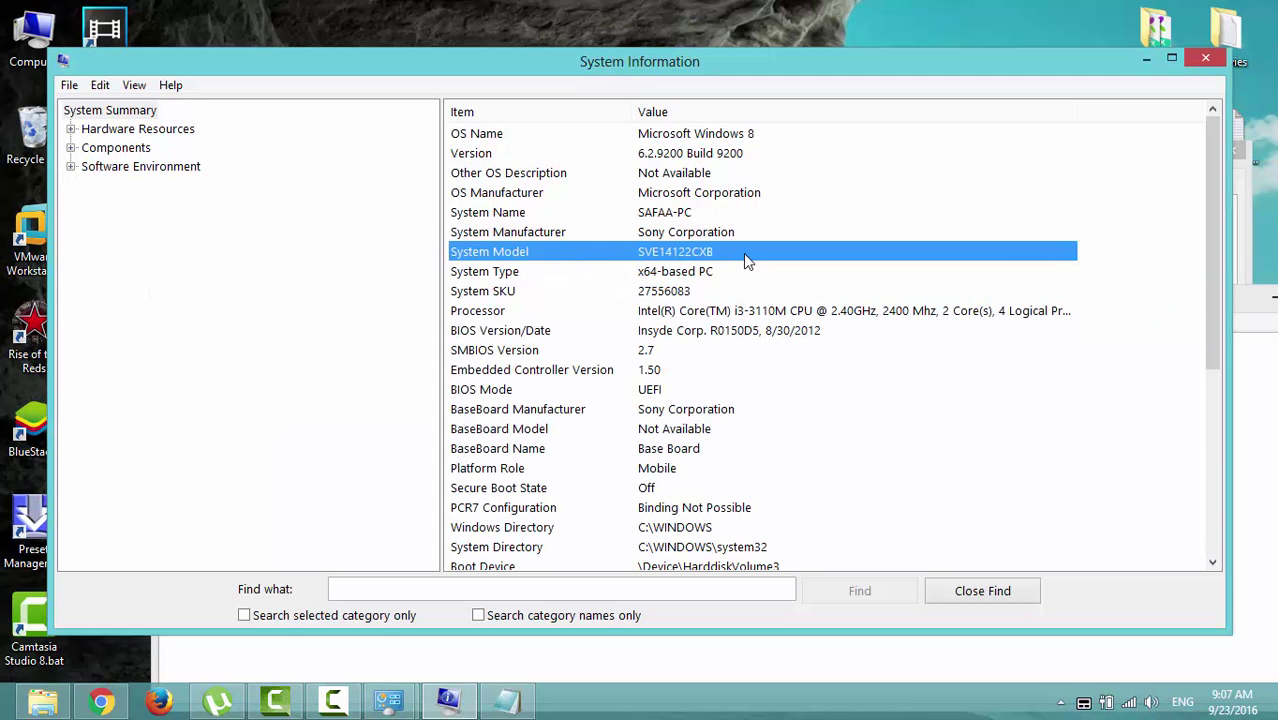
left_click(558, 642)
type("System Model\tSVE14122CXB")
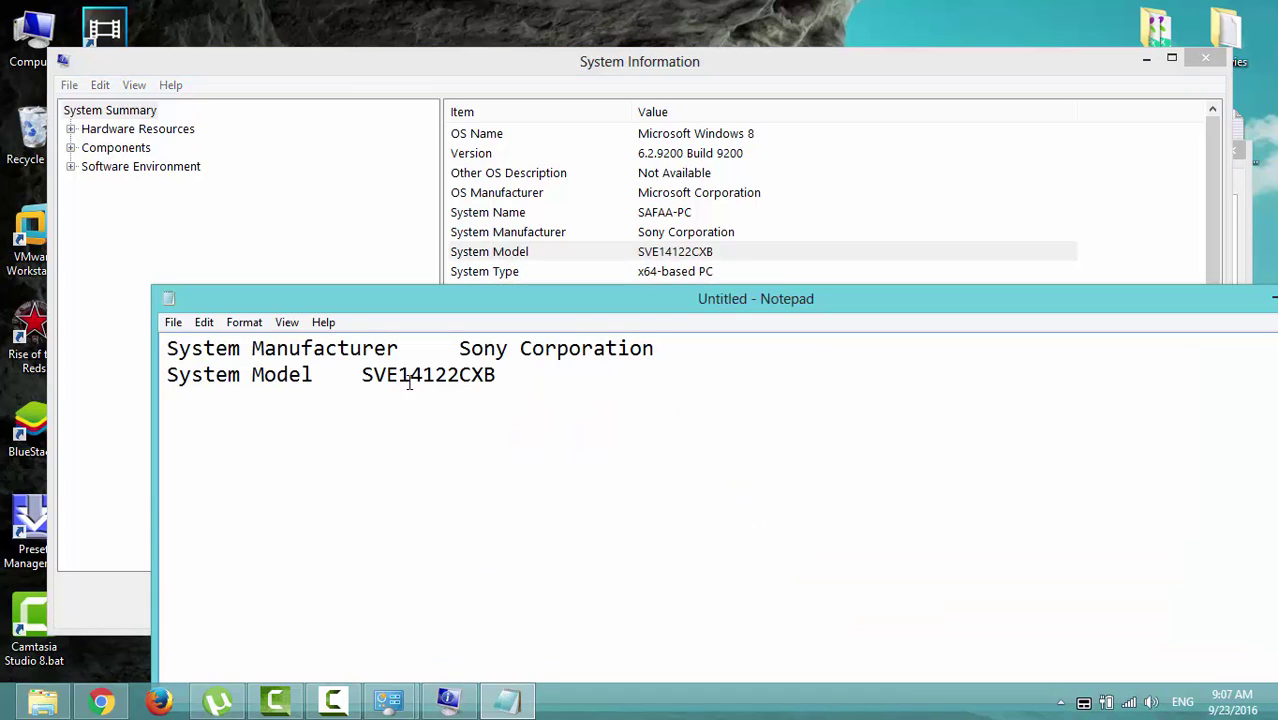
Combine copies of the manufacturer and model values on a new line reading "Sony Corporation SVE14122CXB".
left_click(460, 349)
left_click_drag(460, 349, 655, 347)
key("ctrl+c")
left_click(577, 401)
key("ctrl+v")
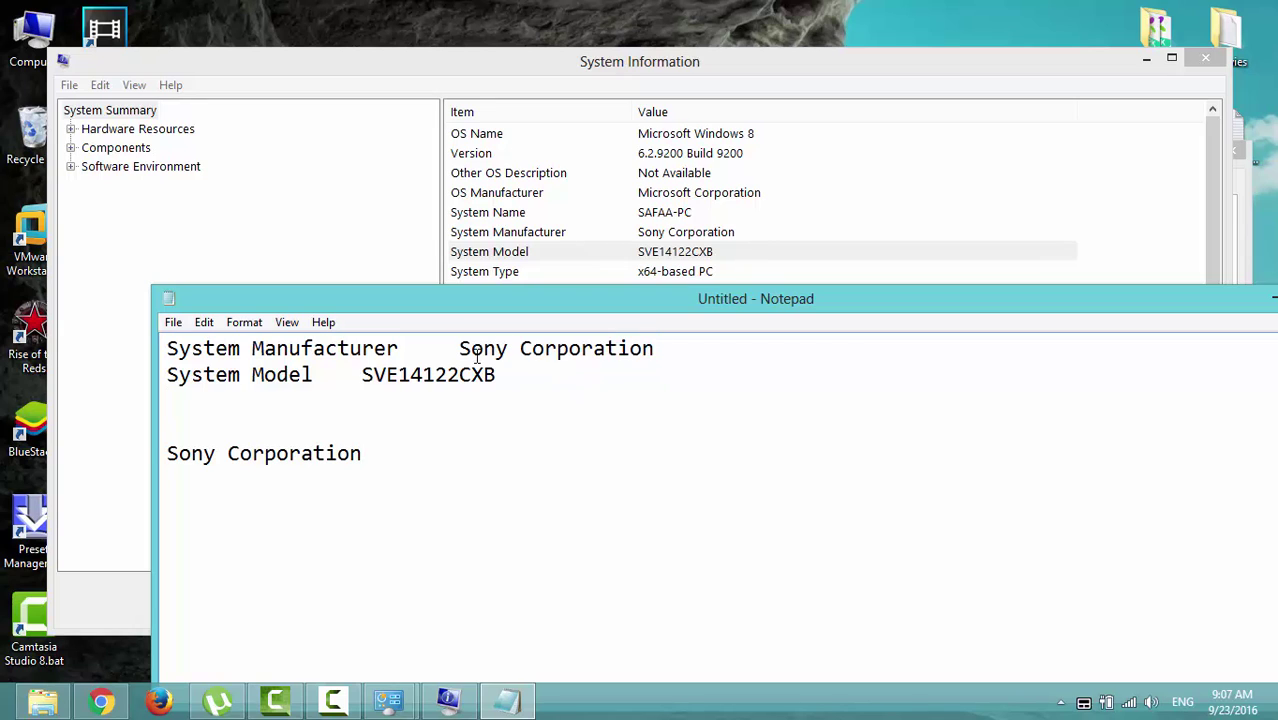
left_click_drag(362, 375, 509, 371)
key("ctrl+c")
left_click(402, 443)
key("ctrl+v")
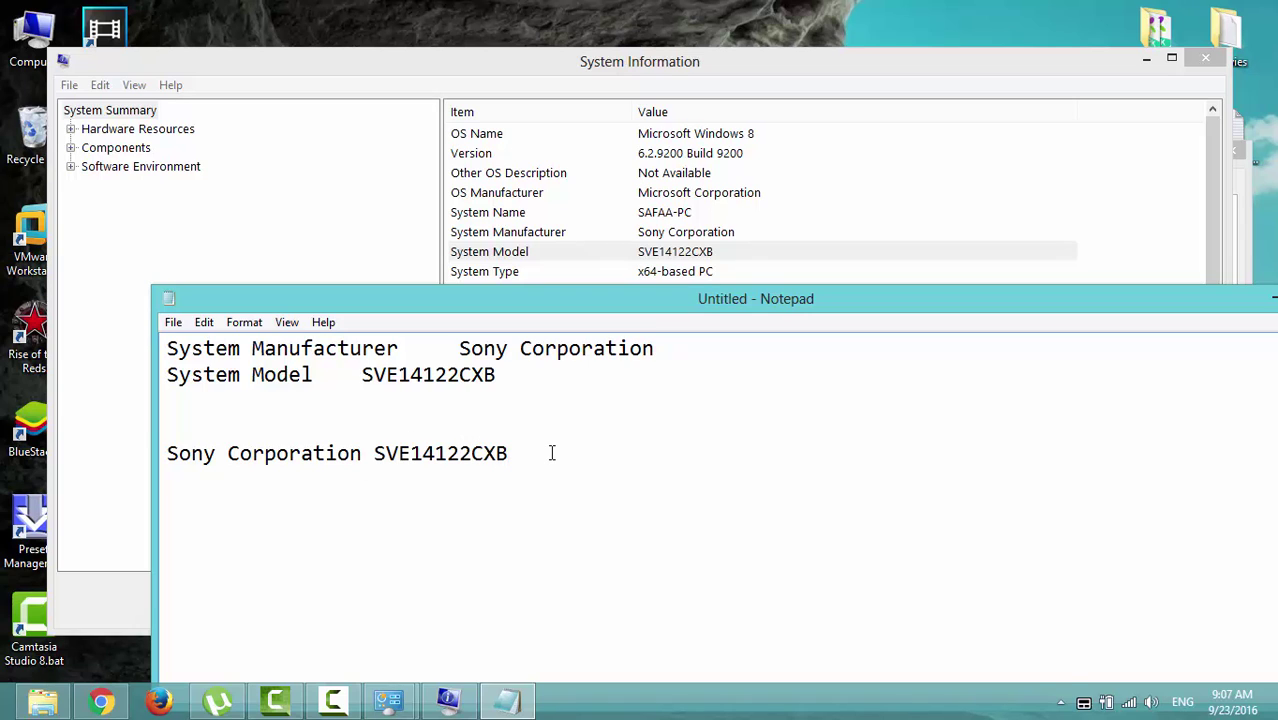
Add the word "driver" to the combined manufacturer and model line and copy the whole line.
type("driv")
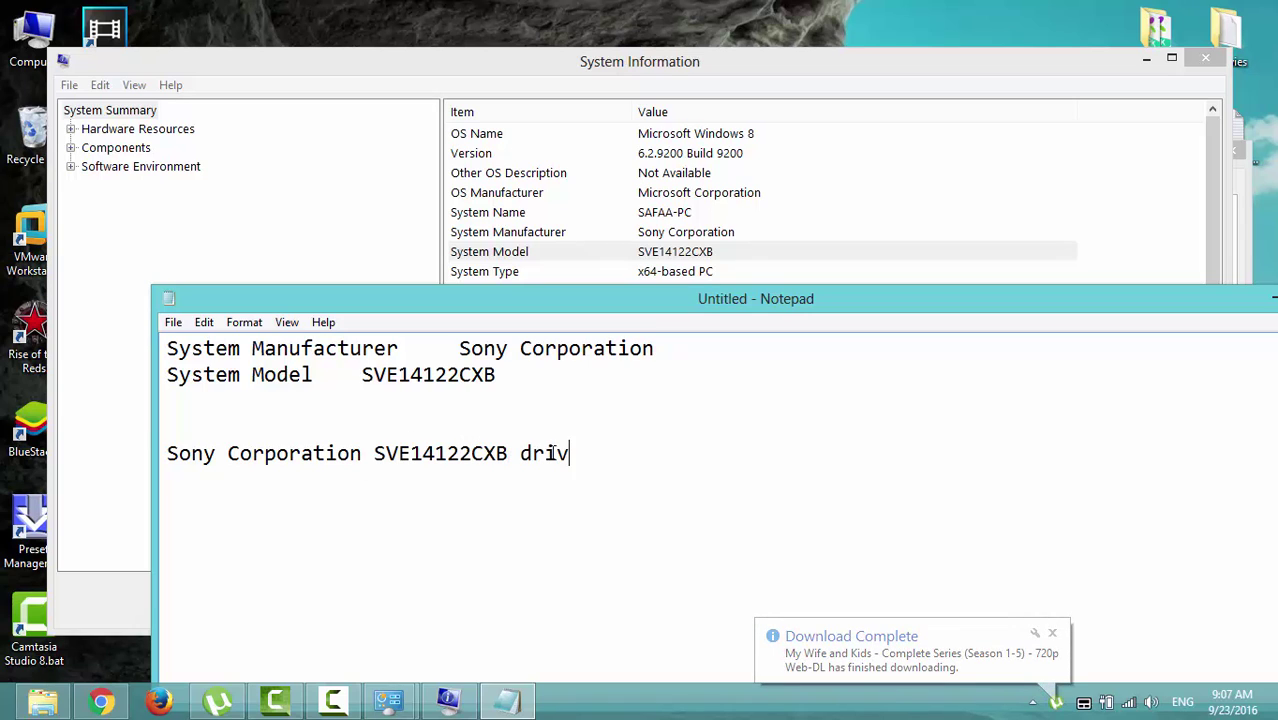
type("er")
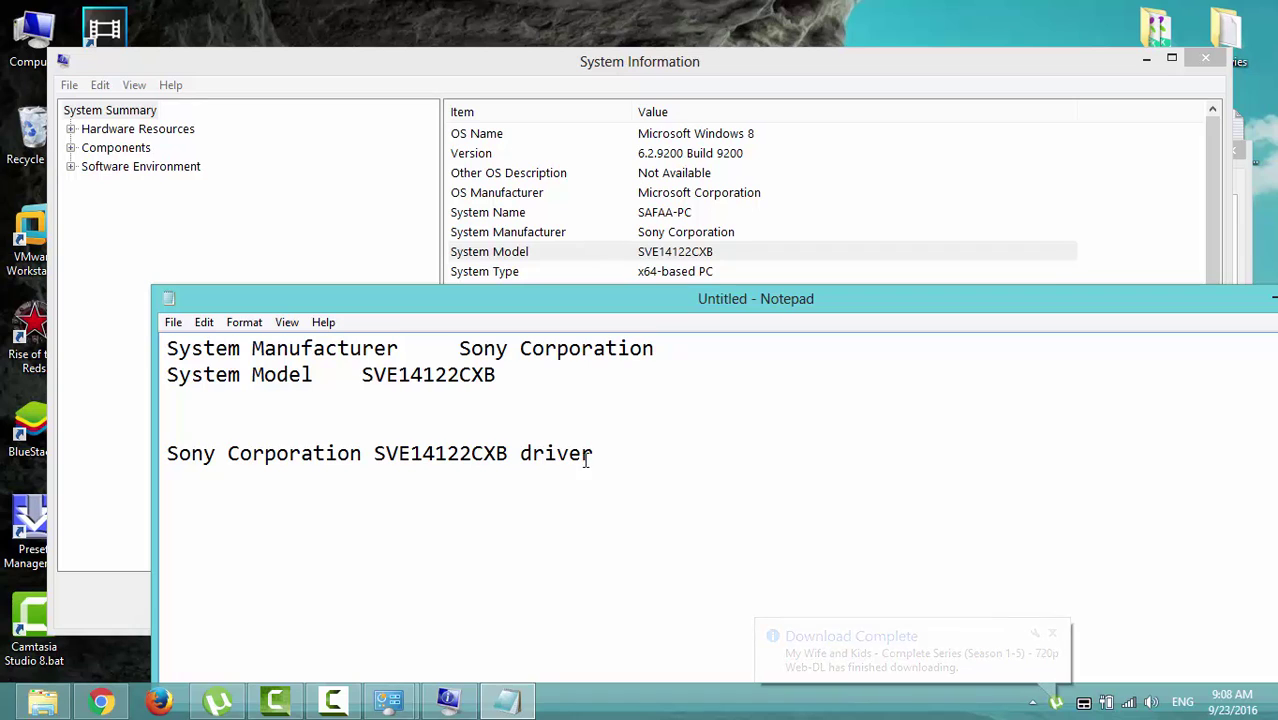
left_click_drag(603, 457, 171, 458)
right_click(183, 458)
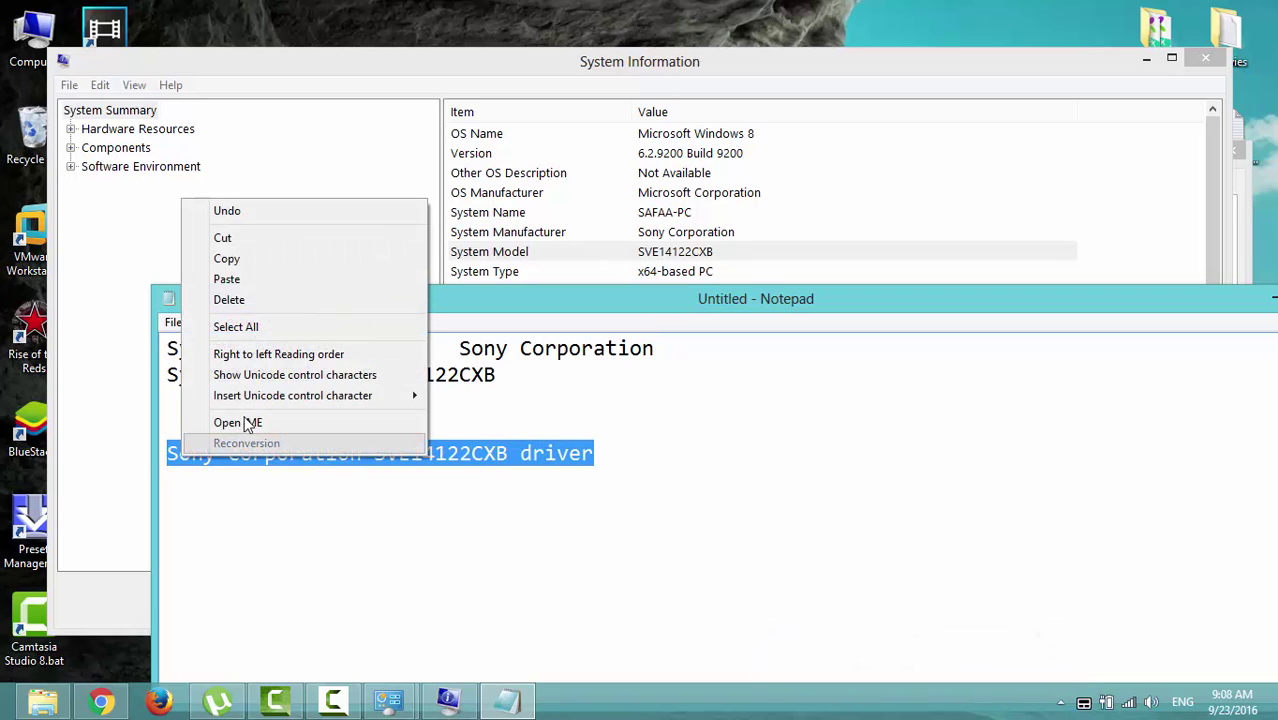
left_click(277, 258)
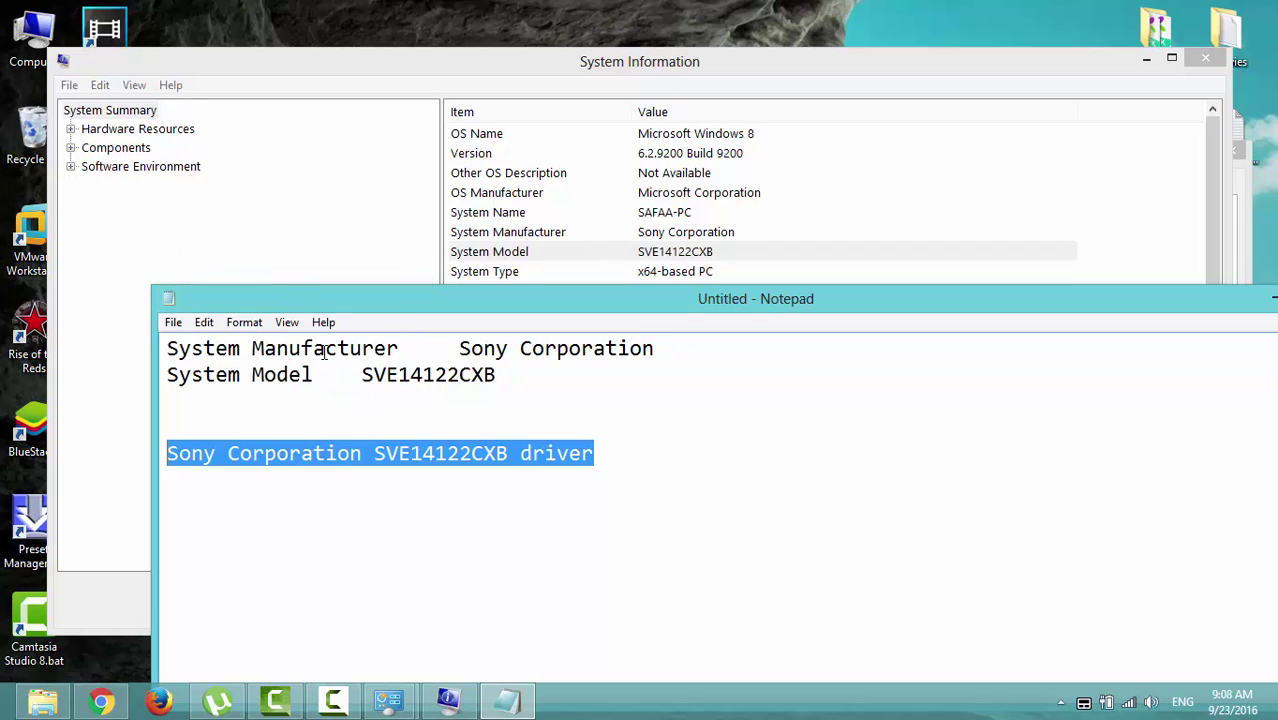
Switch to Chrome and search Google for the copied phrase "Sony Corporation SVE14122CXB driver".
left_click(101, 700)
left_click(479, 403)
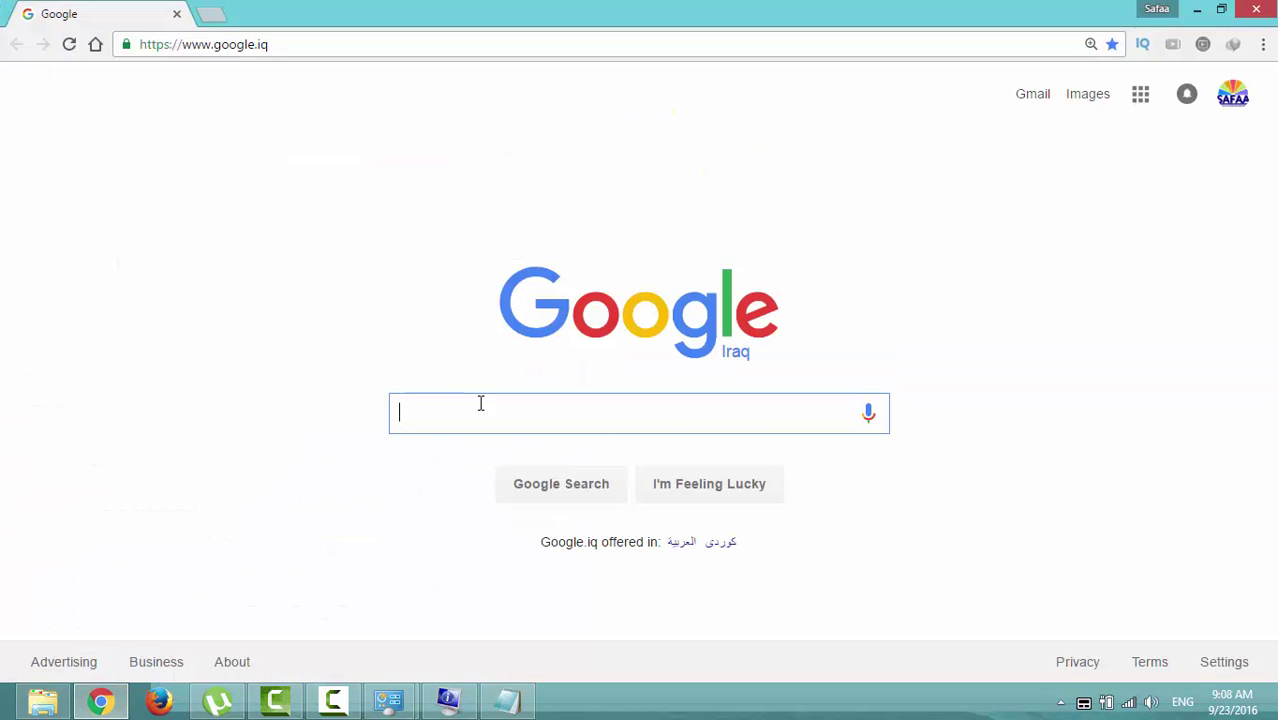
right_click(481, 404)
left_click(494, 519)
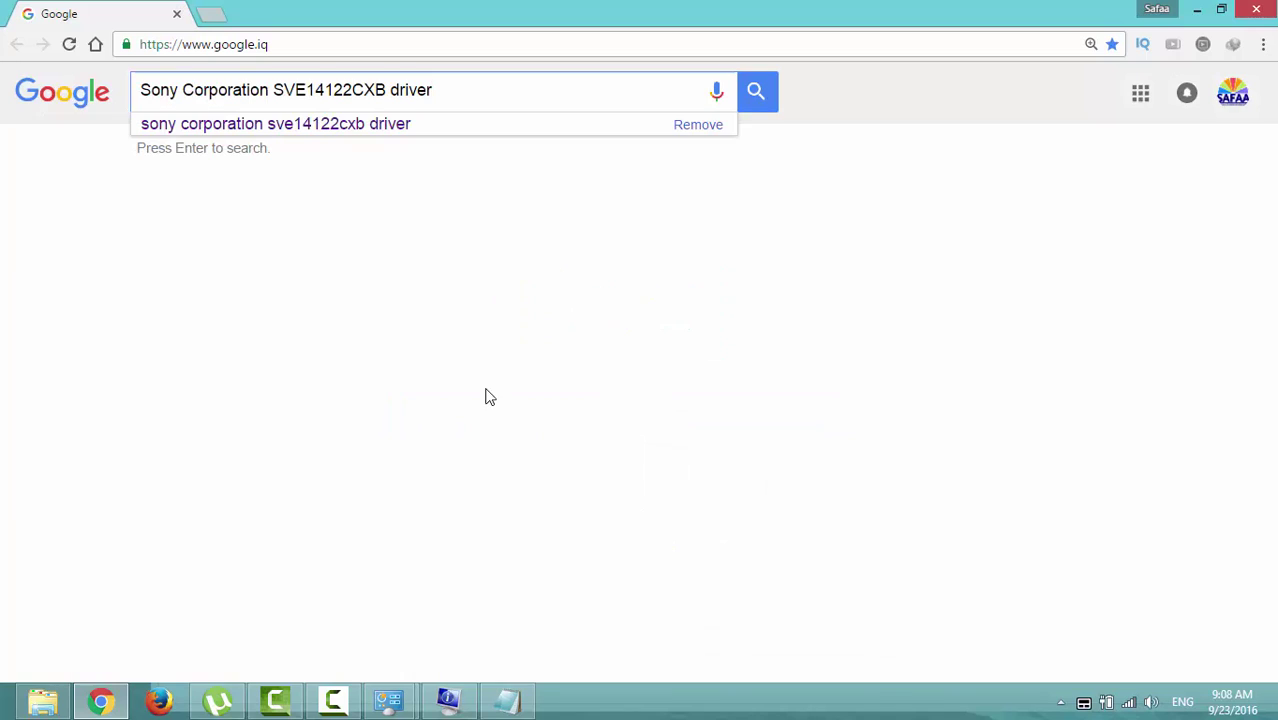
left_click(755, 93)
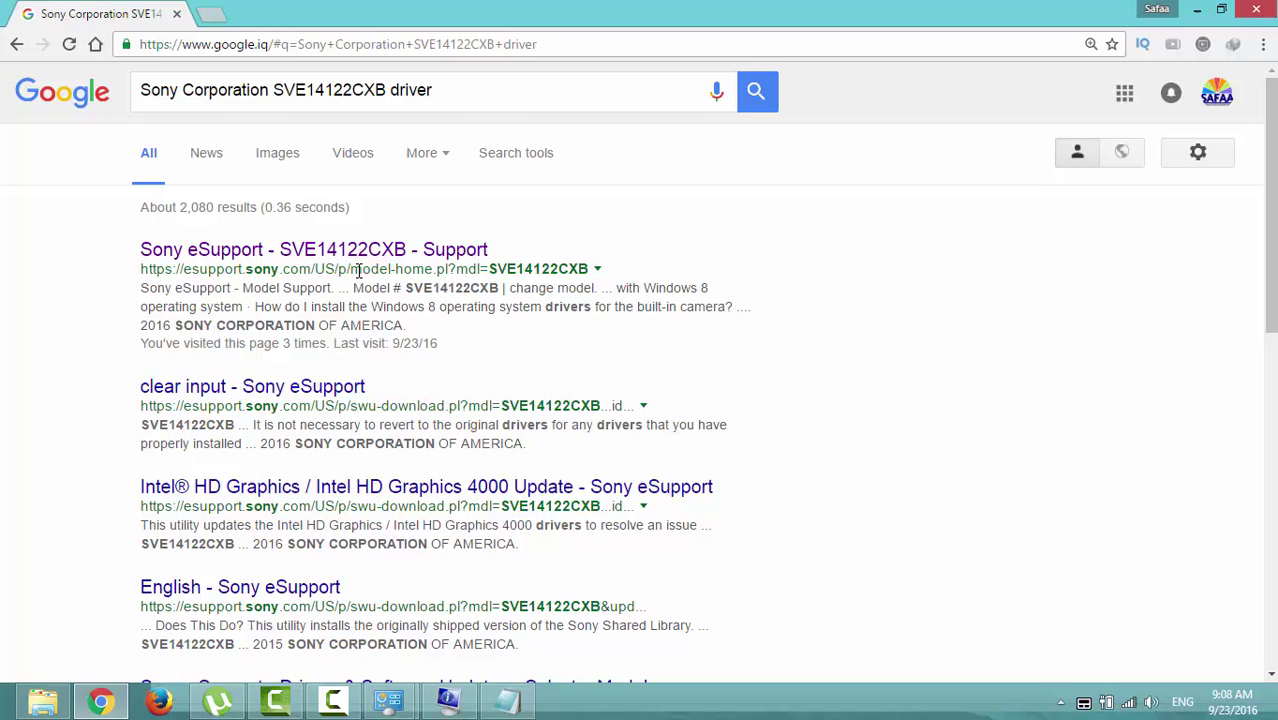
Open the Sony eSupport result for SVE14122CXB and go to the file list in its Drivers & Software section.
left_click(428, 255)
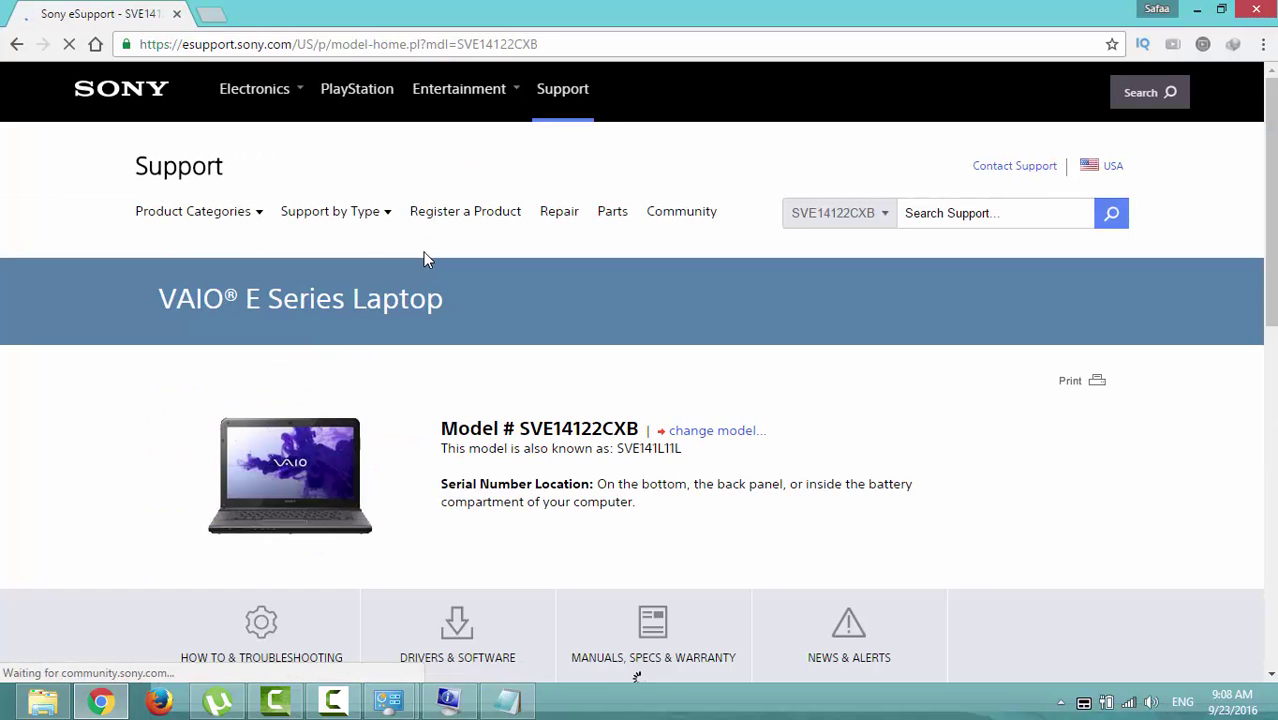
scroll(690, 201, "down", 5)
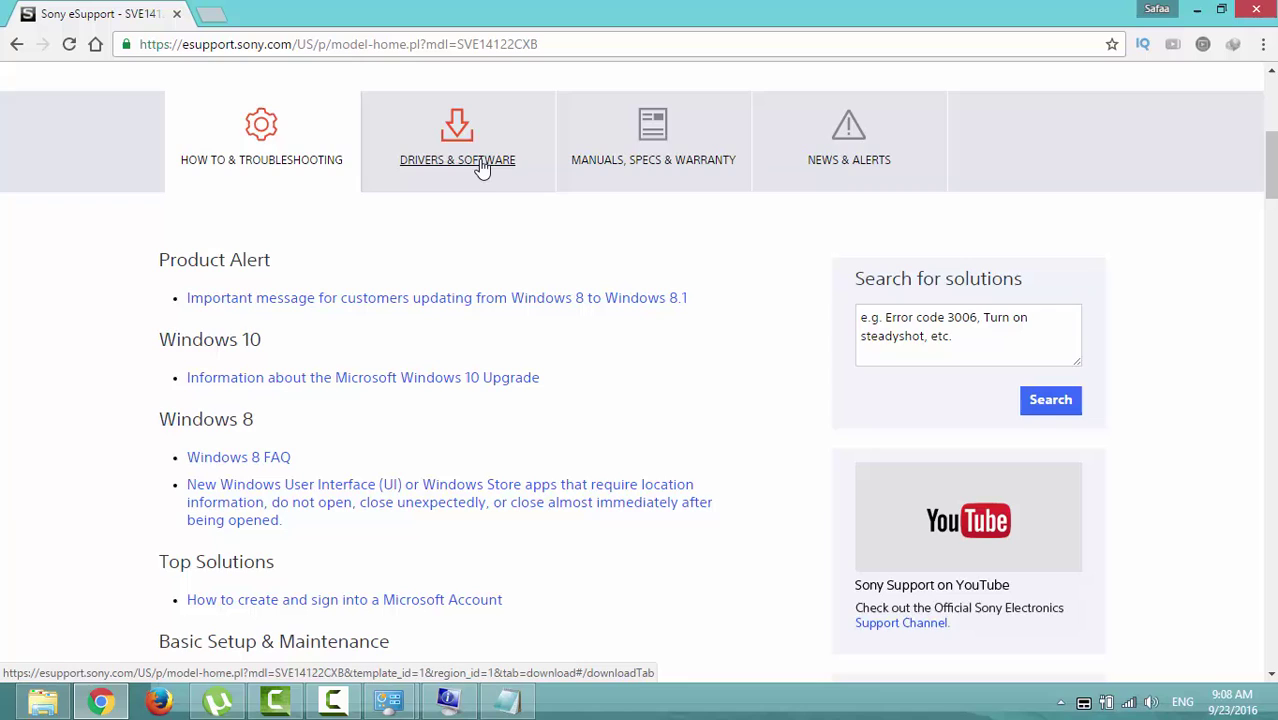
left_click(481, 165)
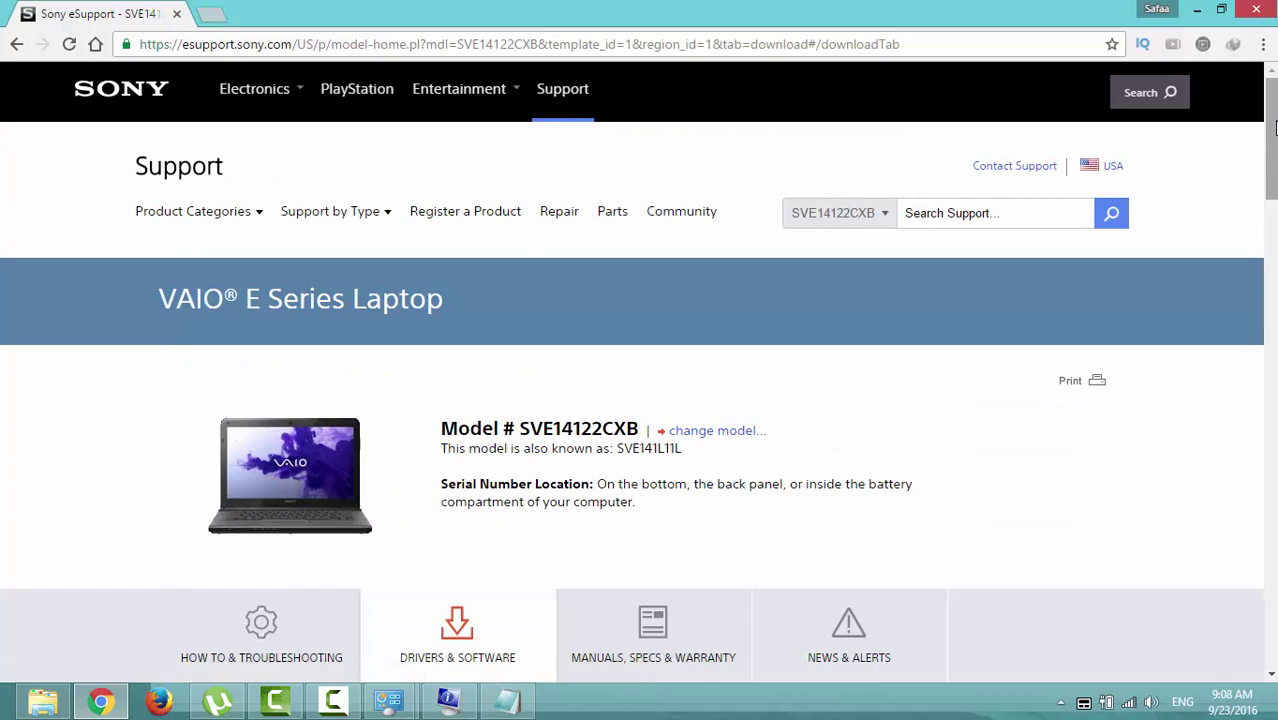
left_click_drag(1274, 127, 1274, 255)
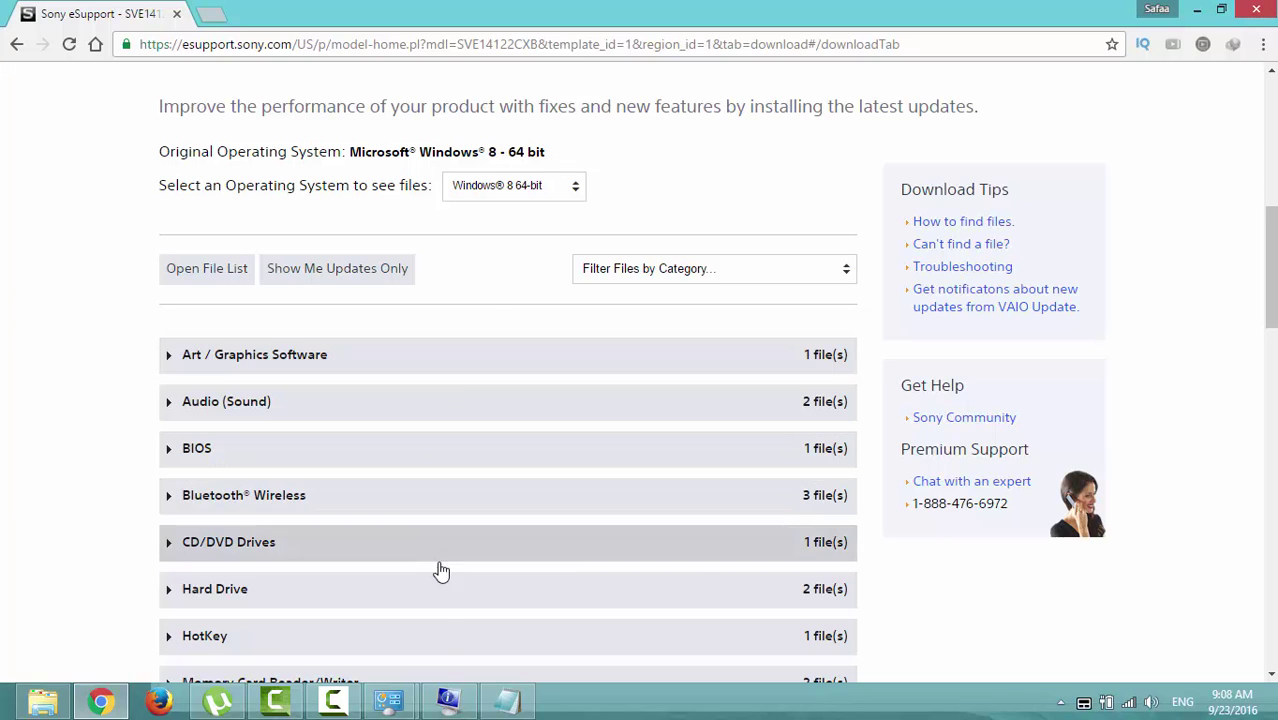
Check the OS Name and System Type entries in System Information against the operating system selected on the Sony page.
left_click(448, 706)
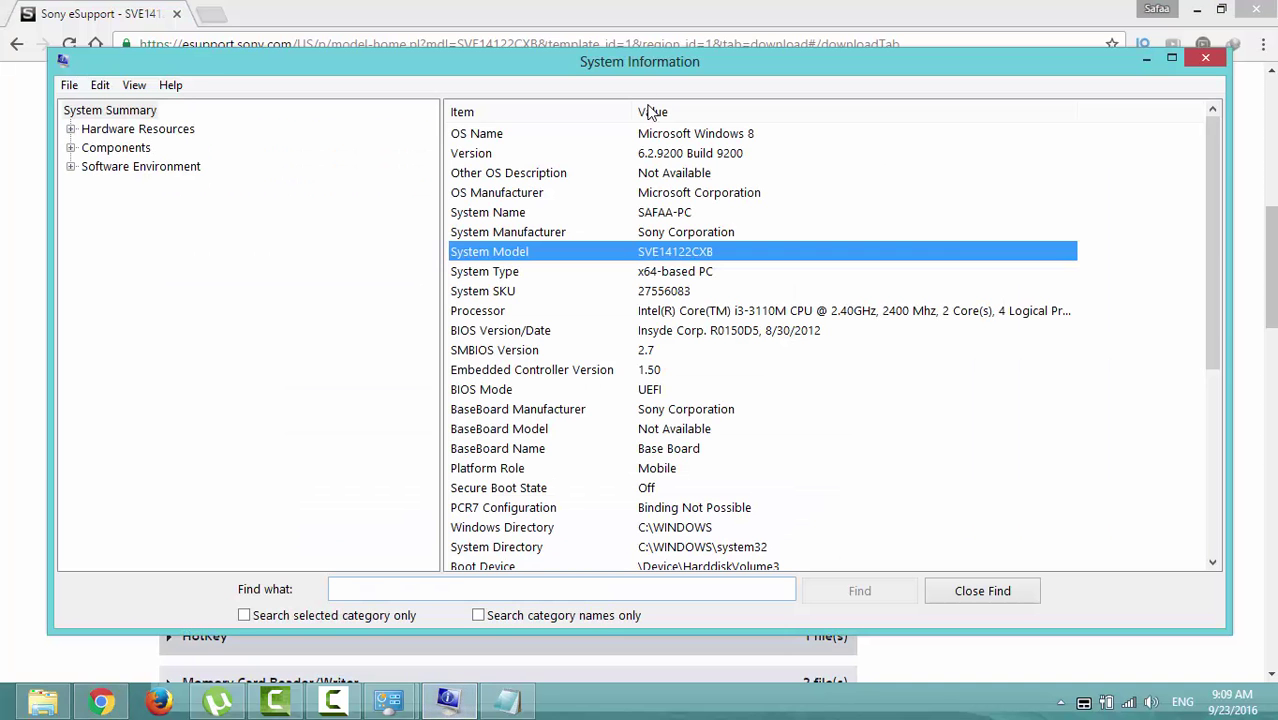
left_click(520, 138)
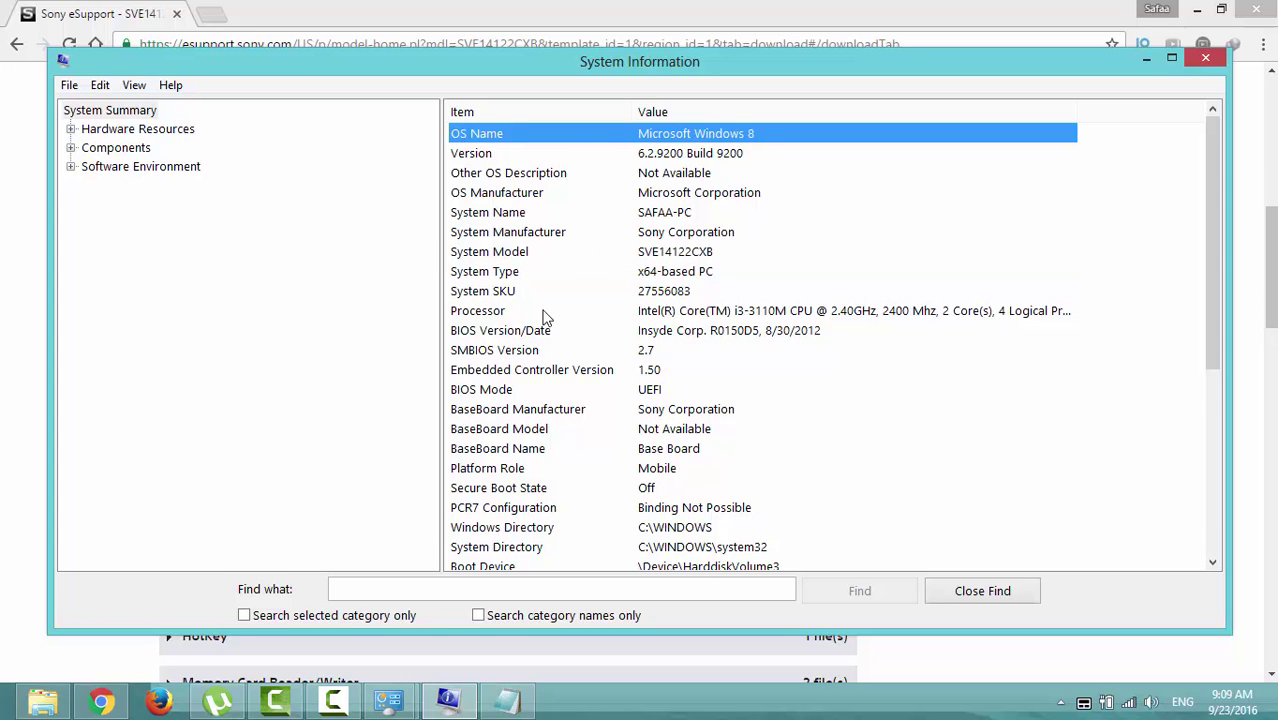
left_click(567, 271)
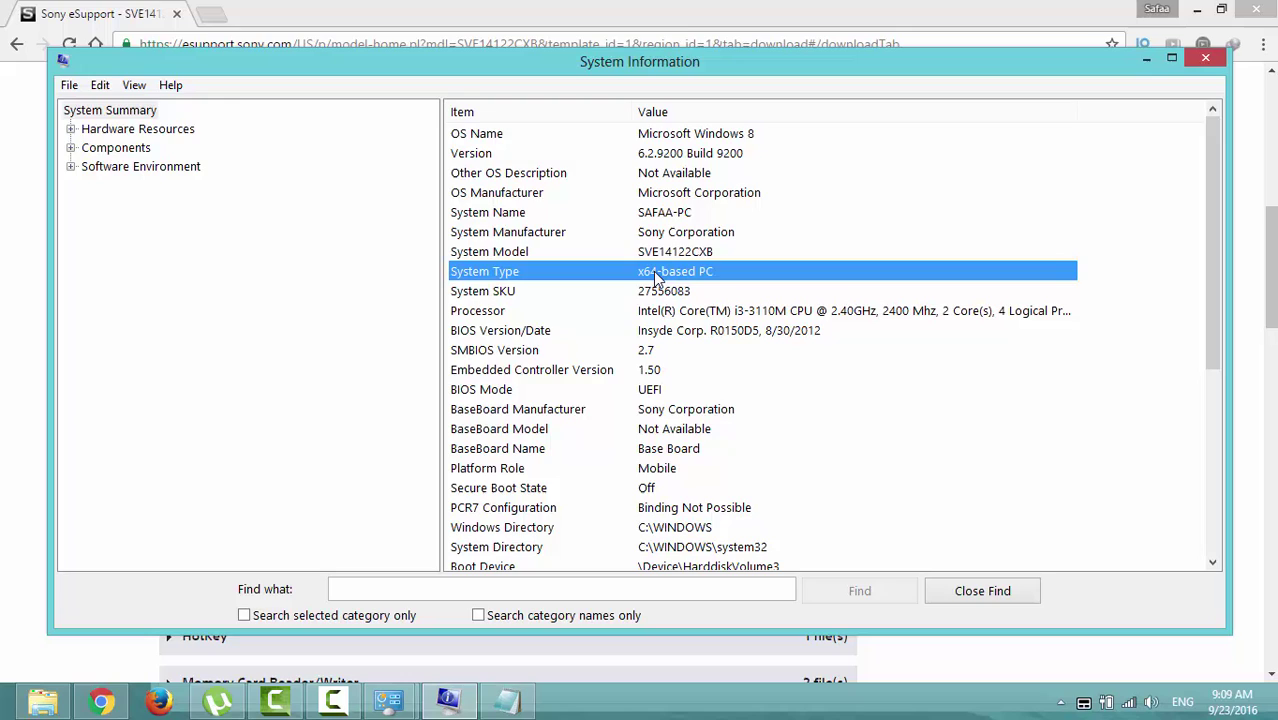
Return to the Sony driver page and expand the Wireless LAN category.
left_click(689, 9)
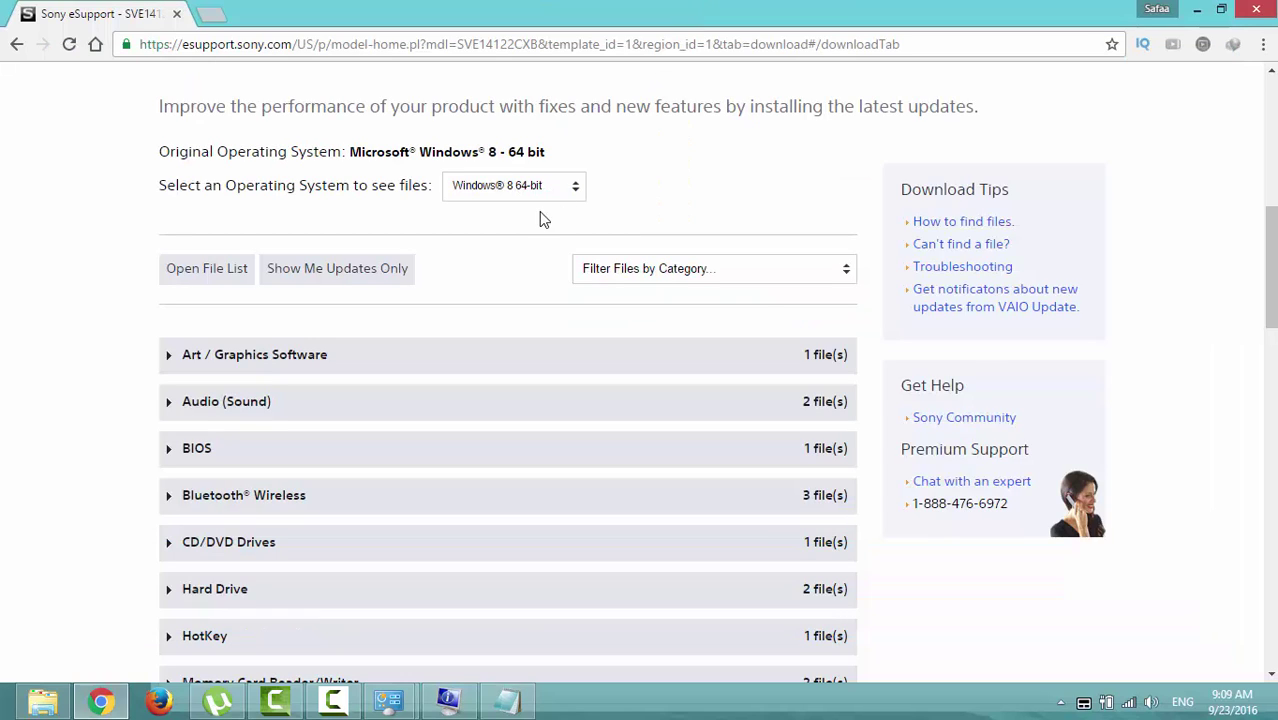
left_click_drag(1270, 250, 1270, 474)
left_click(812, 500)
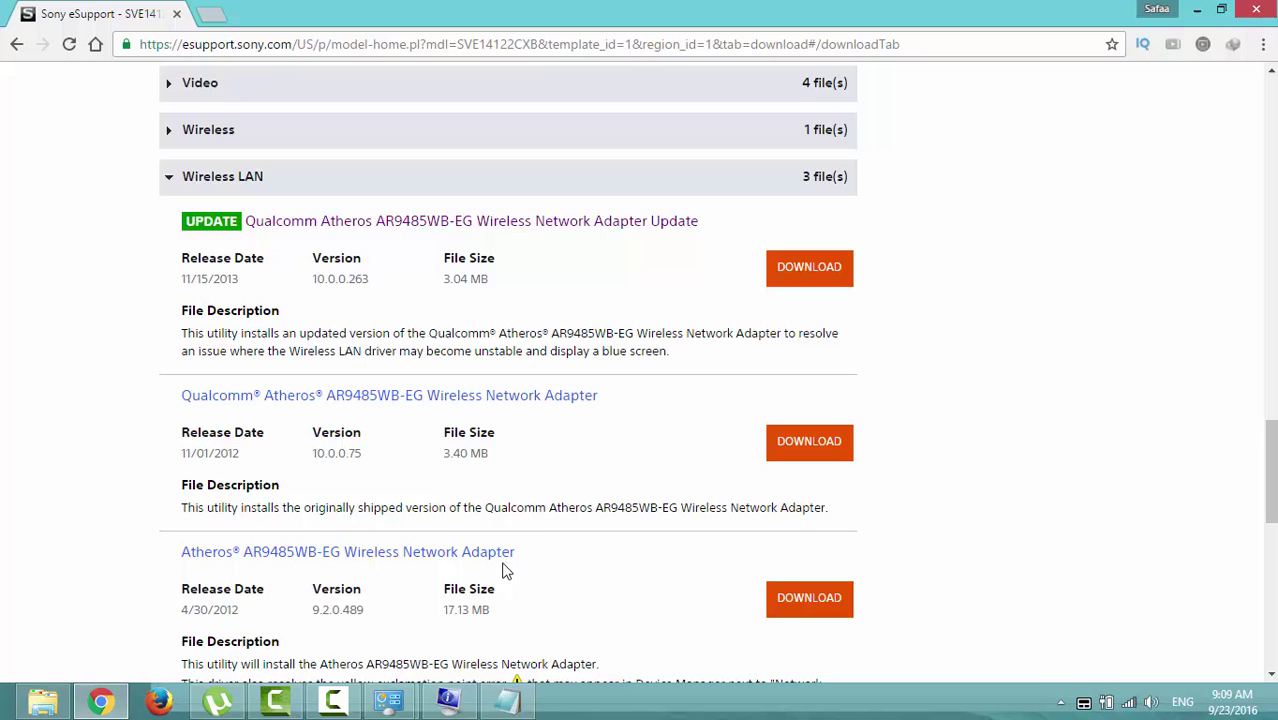
Clear the browser, System Information and Notepad windows away and reposition the Wi-Fi adapter's driver properties window.
left_click(1197, 10)
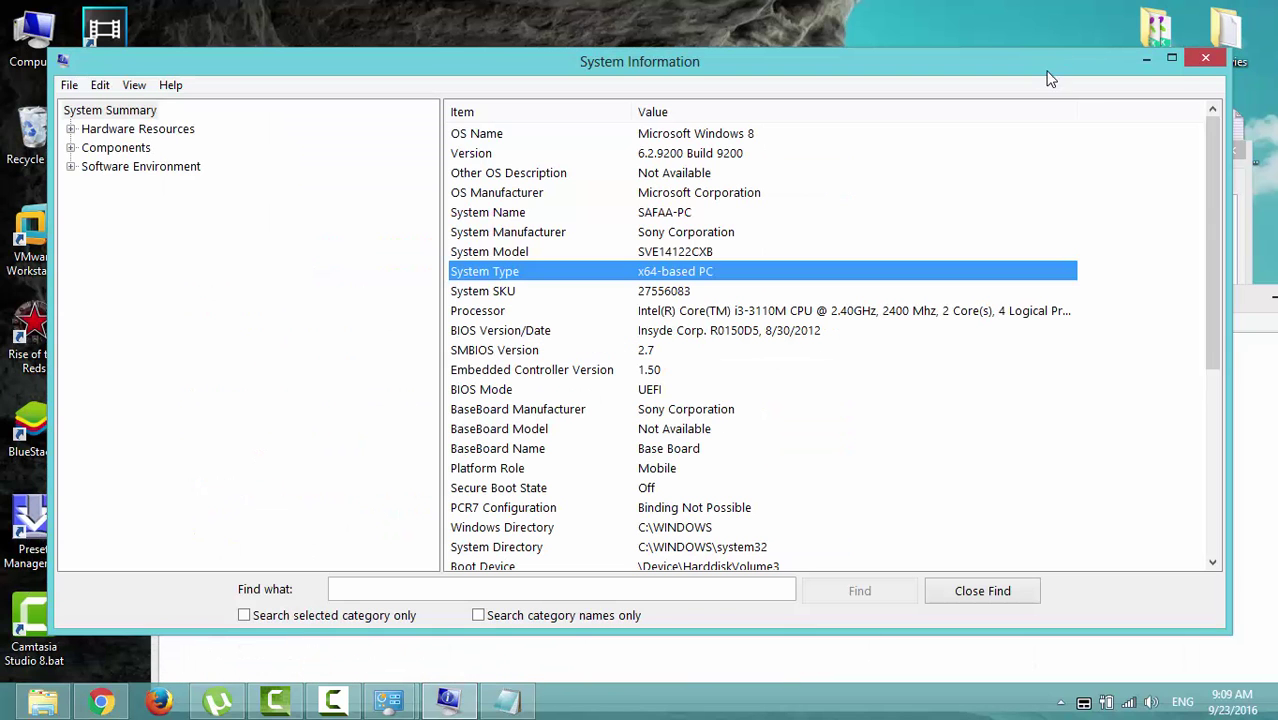
left_click(1189, 27)
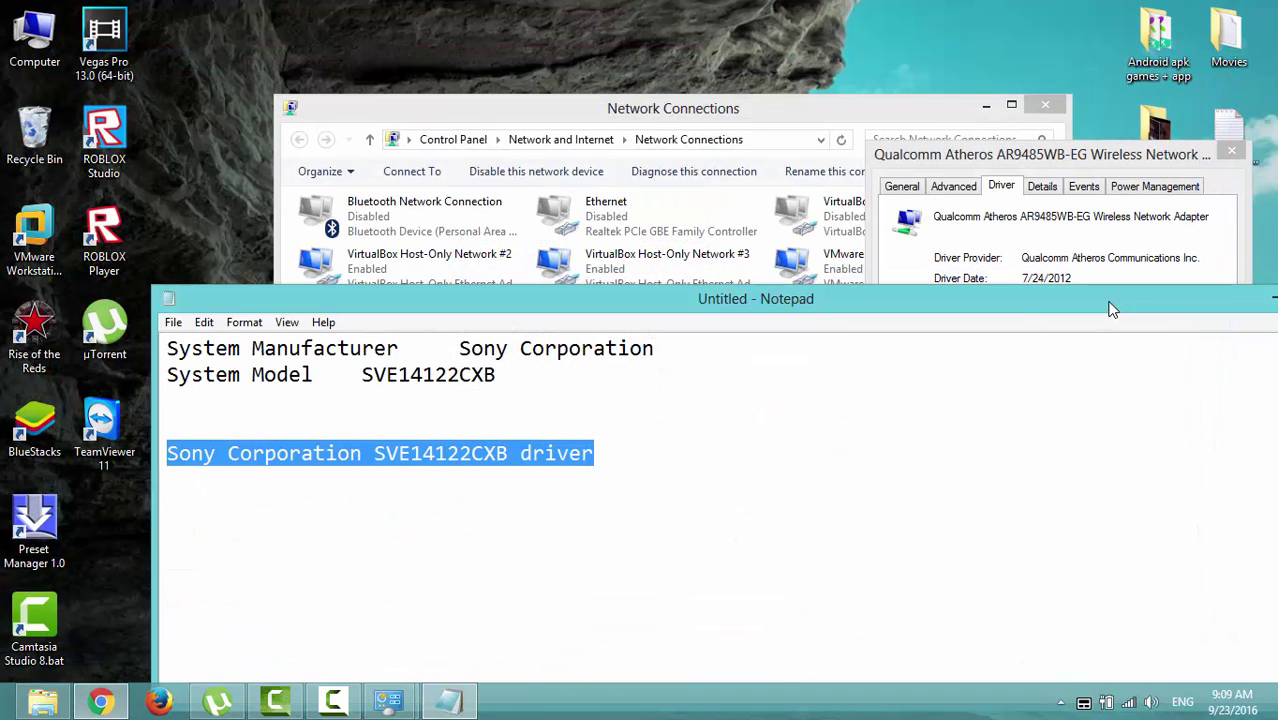
left_click_drag(1168, 301, 855, 303)
left_click(965, 299)
left_click_drag(967, 160, 918, 150)
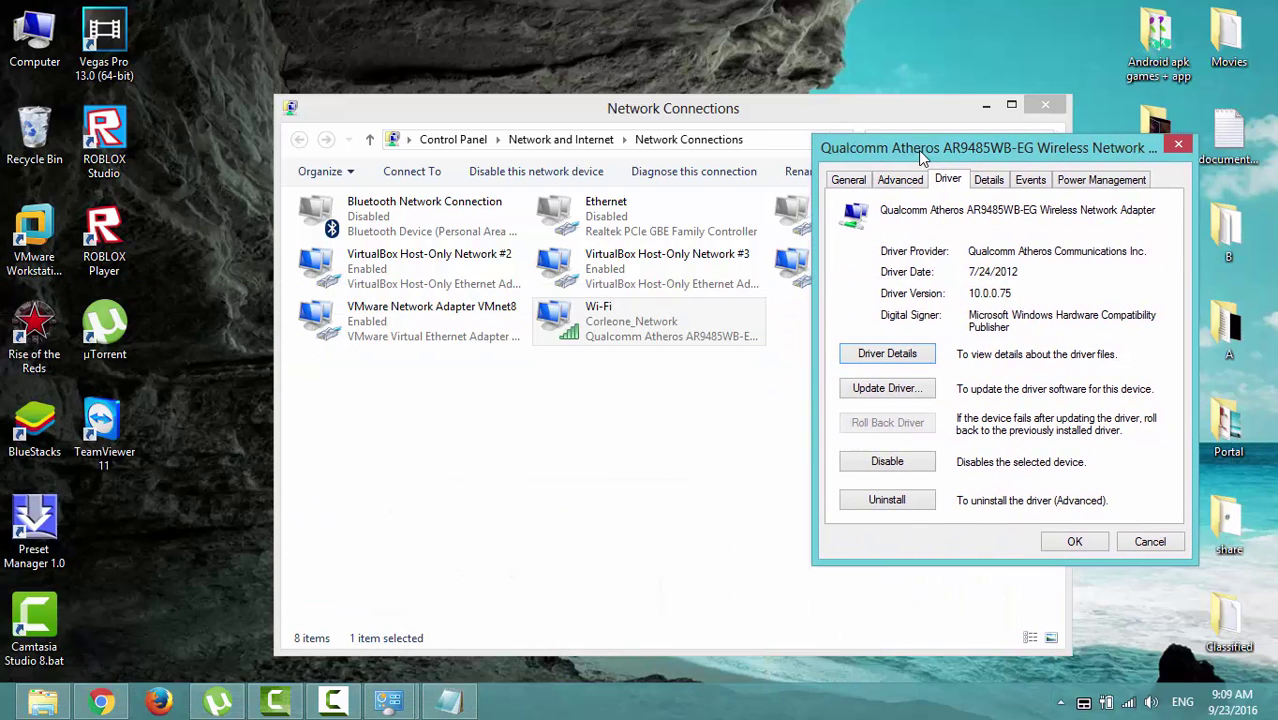
Compare the installed adapter driver's date and version with Sony's Wireless LAN downloads side by side, closing both windows when done.
left_click(101, 701)
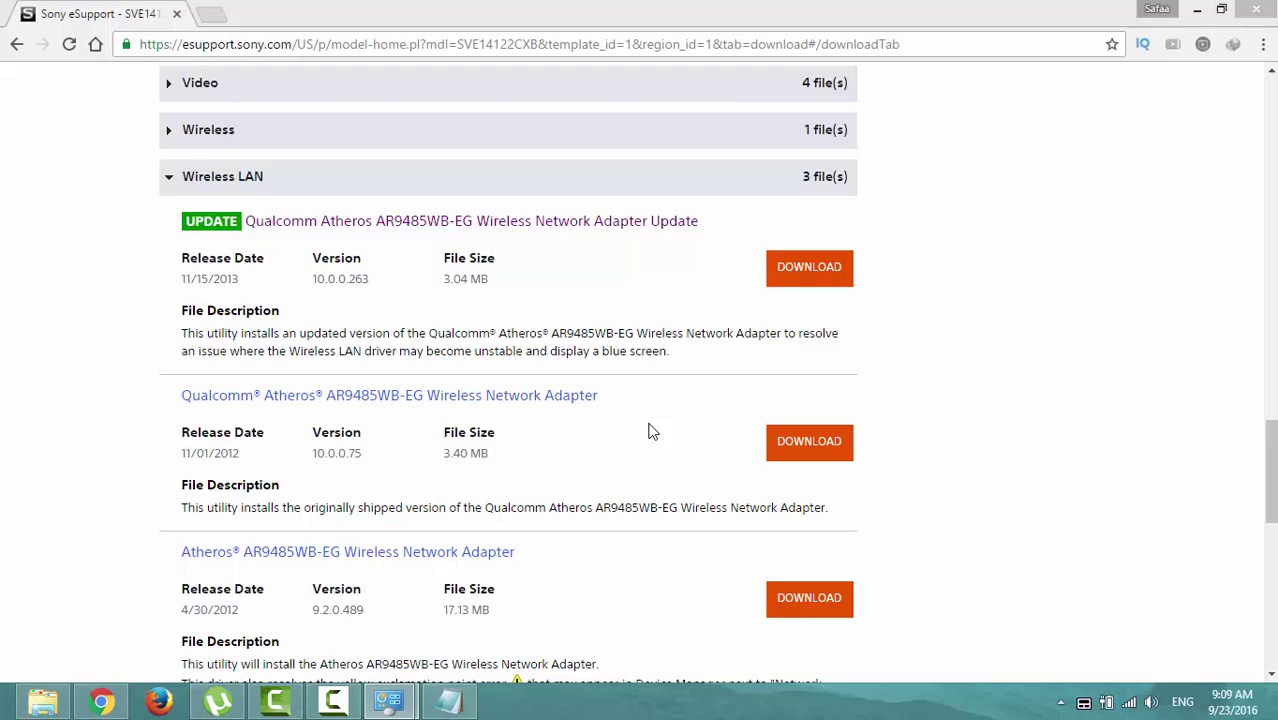
left_click_drag(722, 25, 564, 88)
left_click(1118, 156)
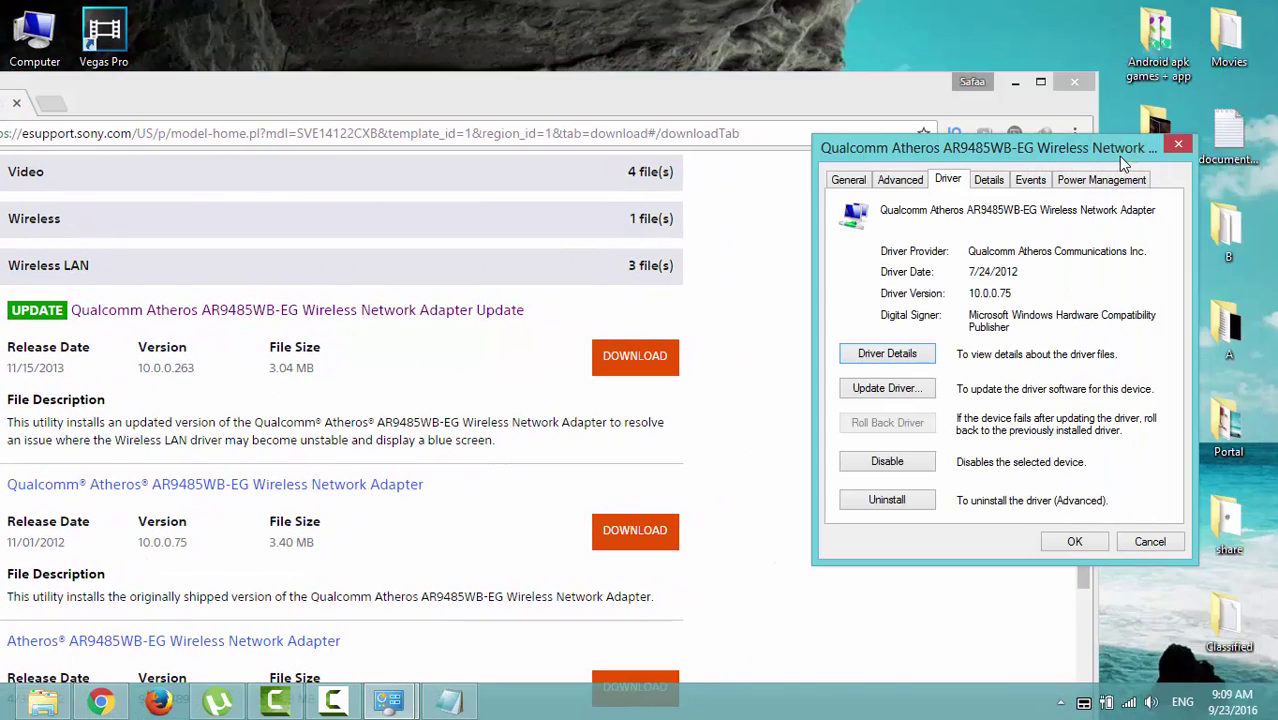
left_click_drag(894, 82, 942, 57)
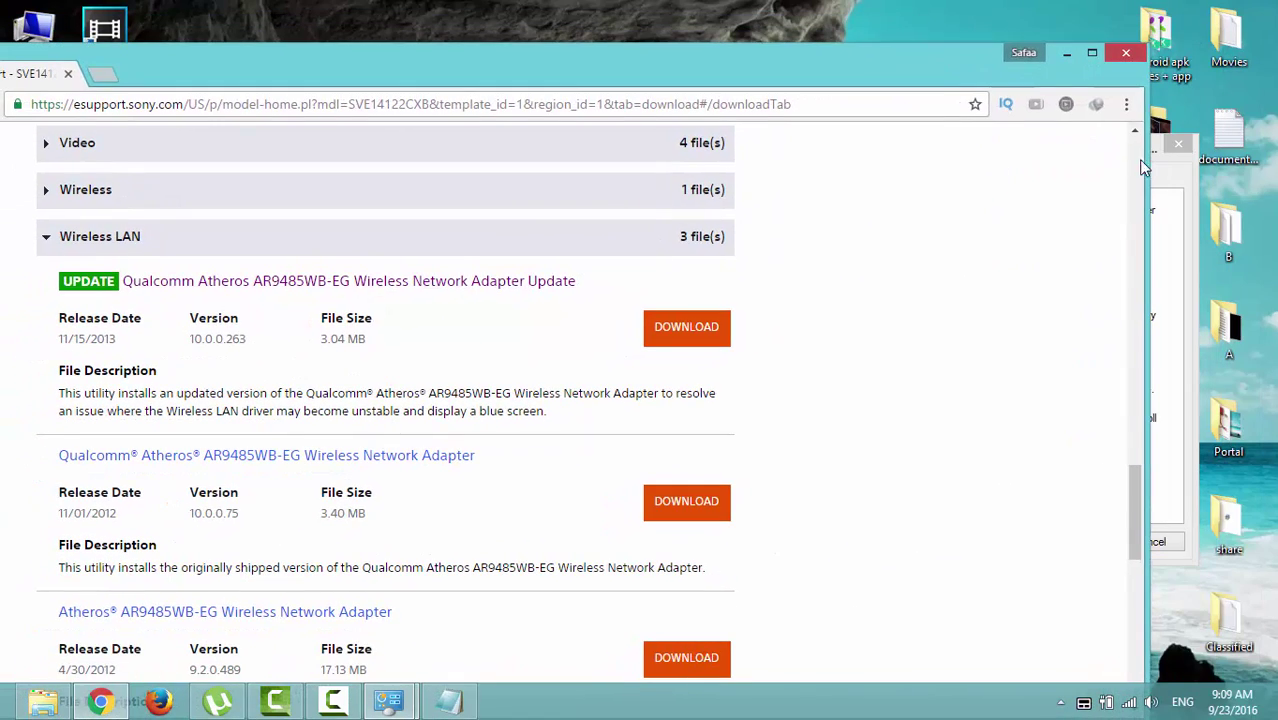
left_click(1138, 159)
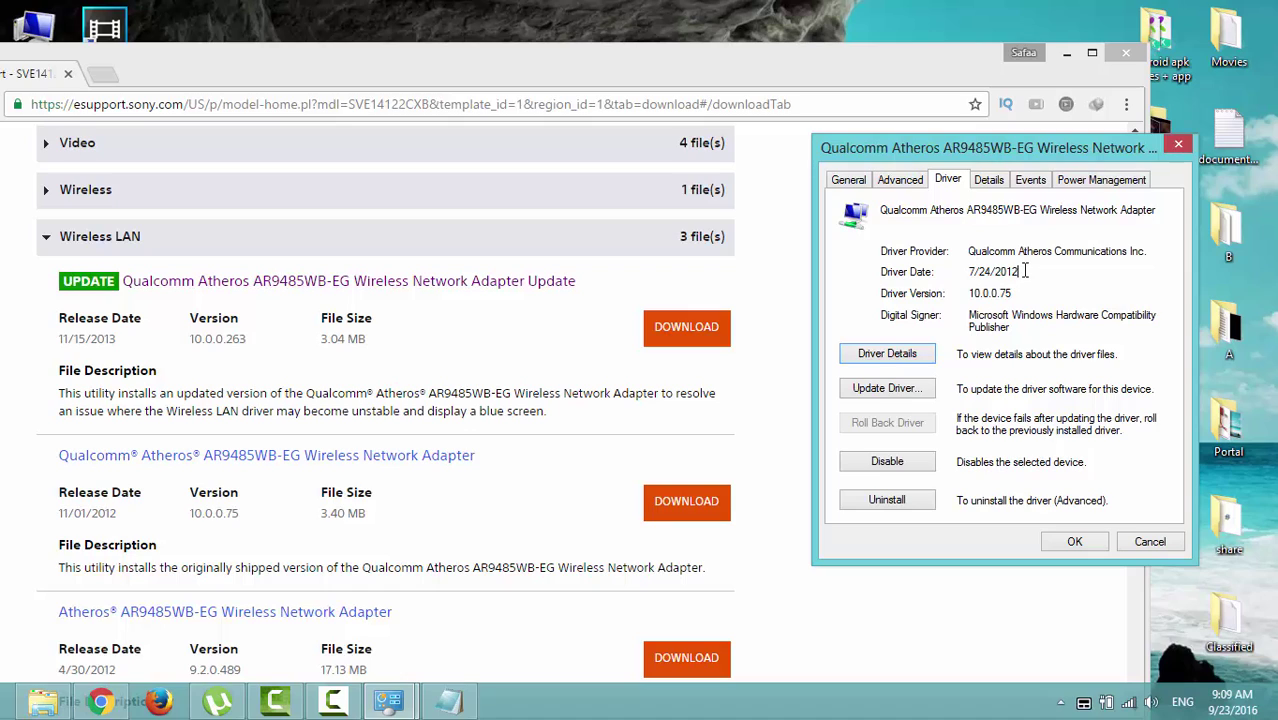
left_click_drag(1019, 271, 1004, 270)
left_click(1150, 542)
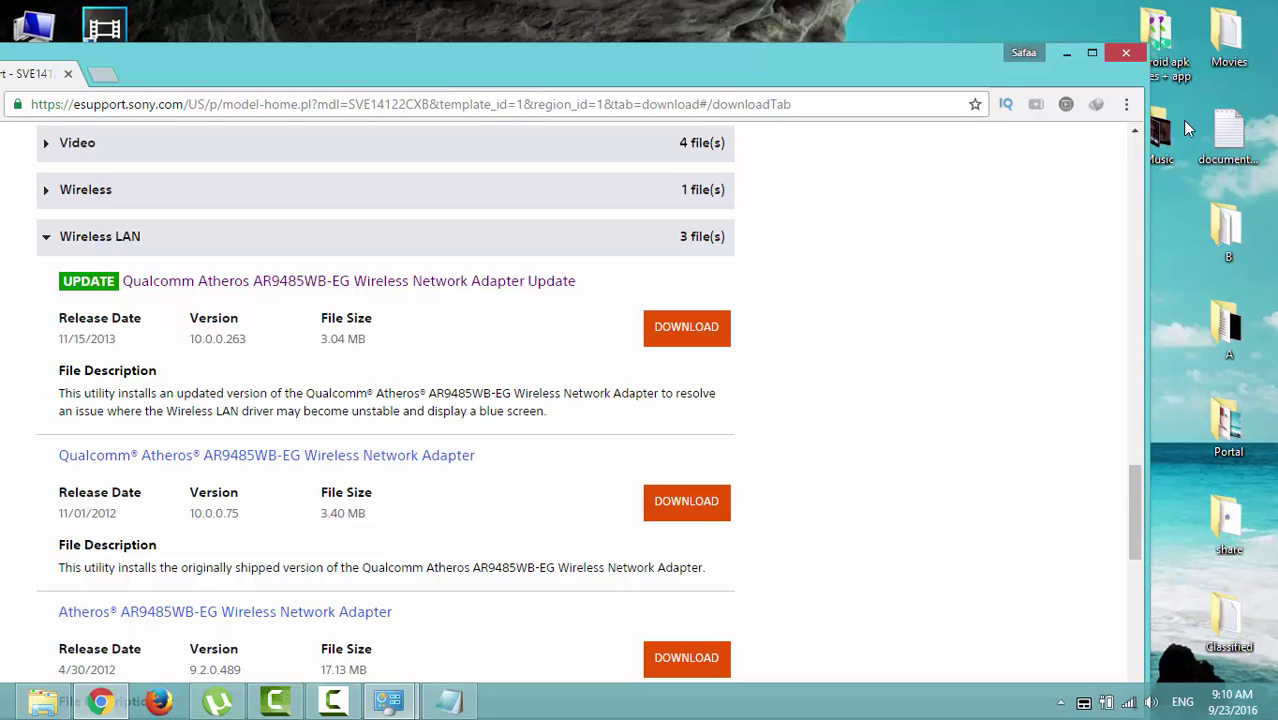
left_click(1134, 59)
Open the Wi-Fi connection's status and examine the IPv4 address in its network connection details.
left_click(701, 316)
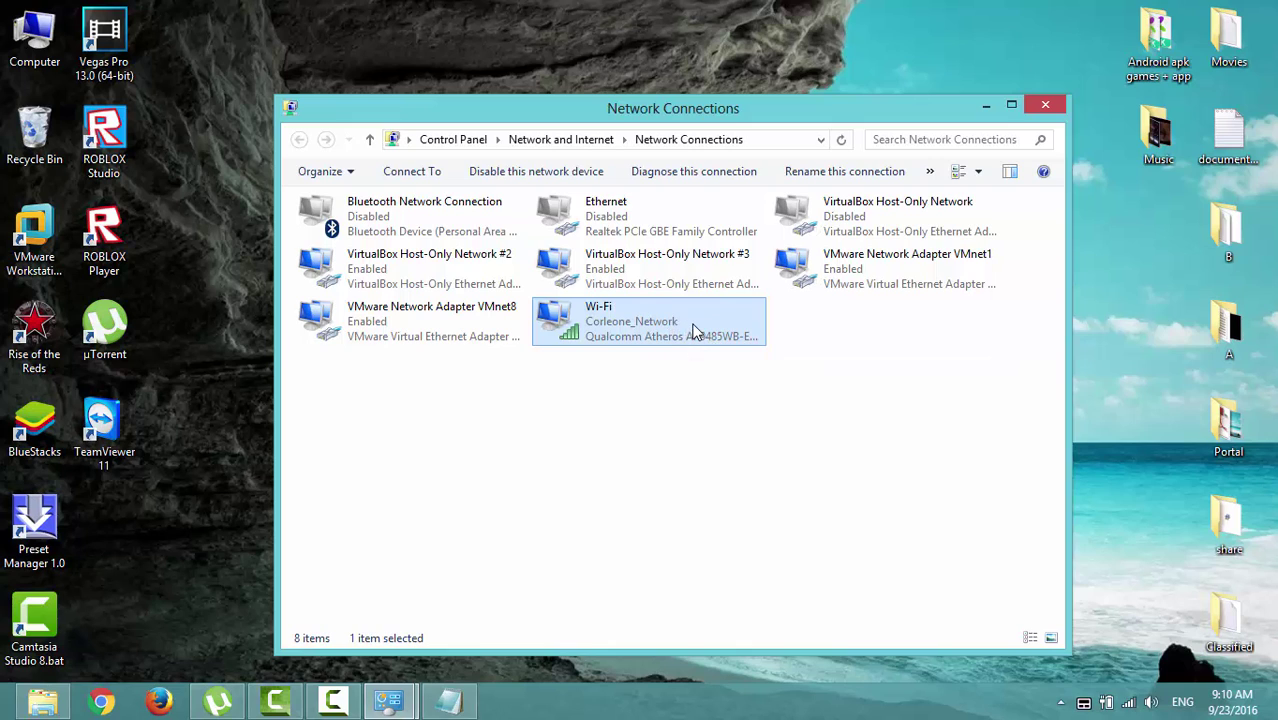
right_click(694, 332)
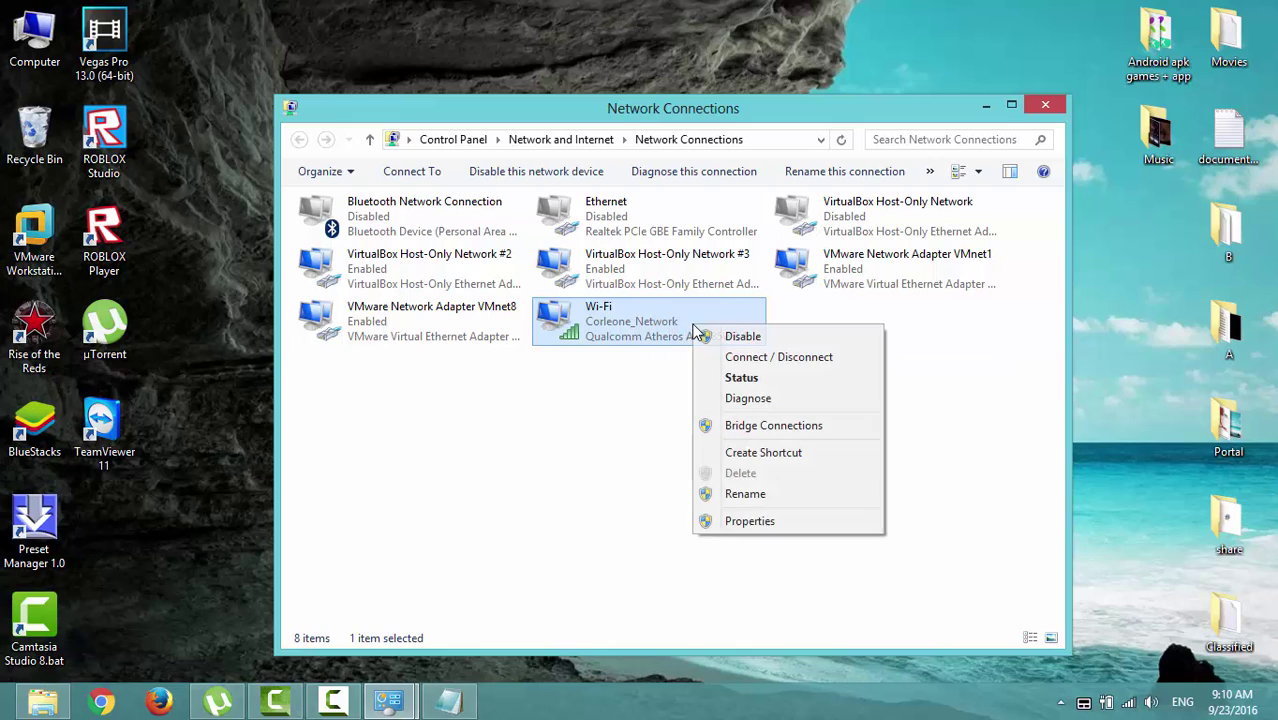
left_click(786, 380)
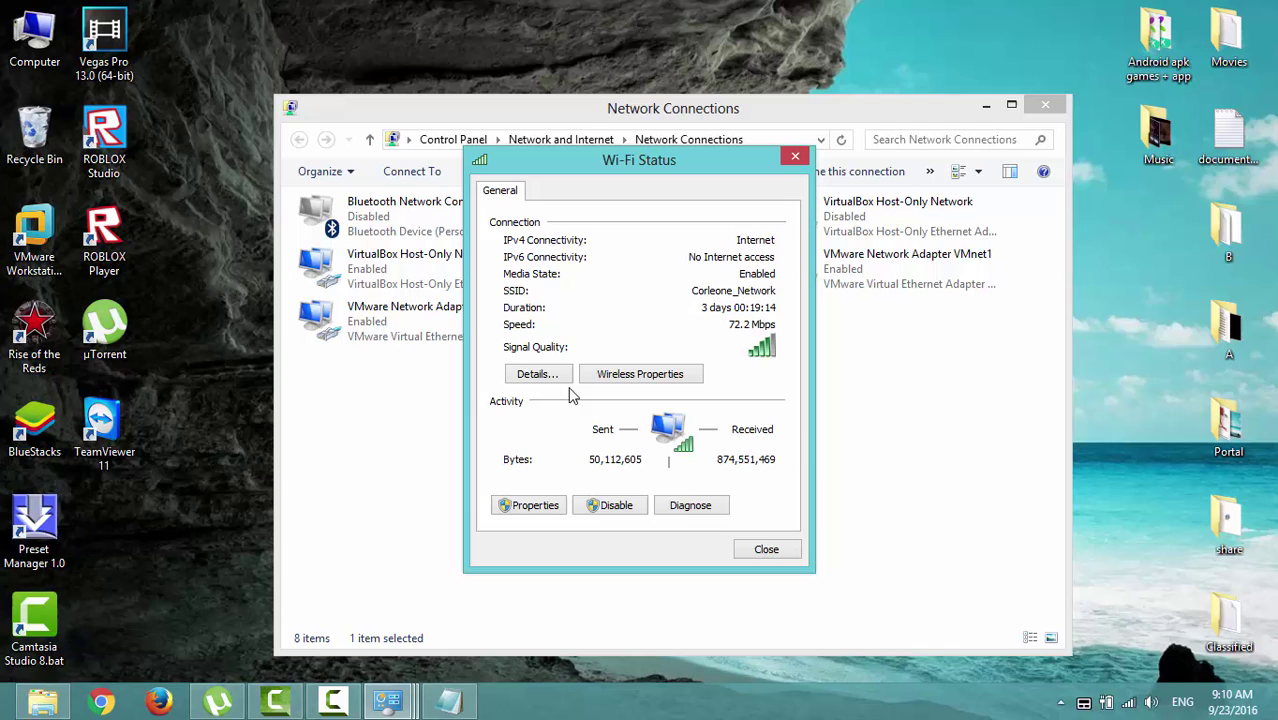
left_click(542, 374)
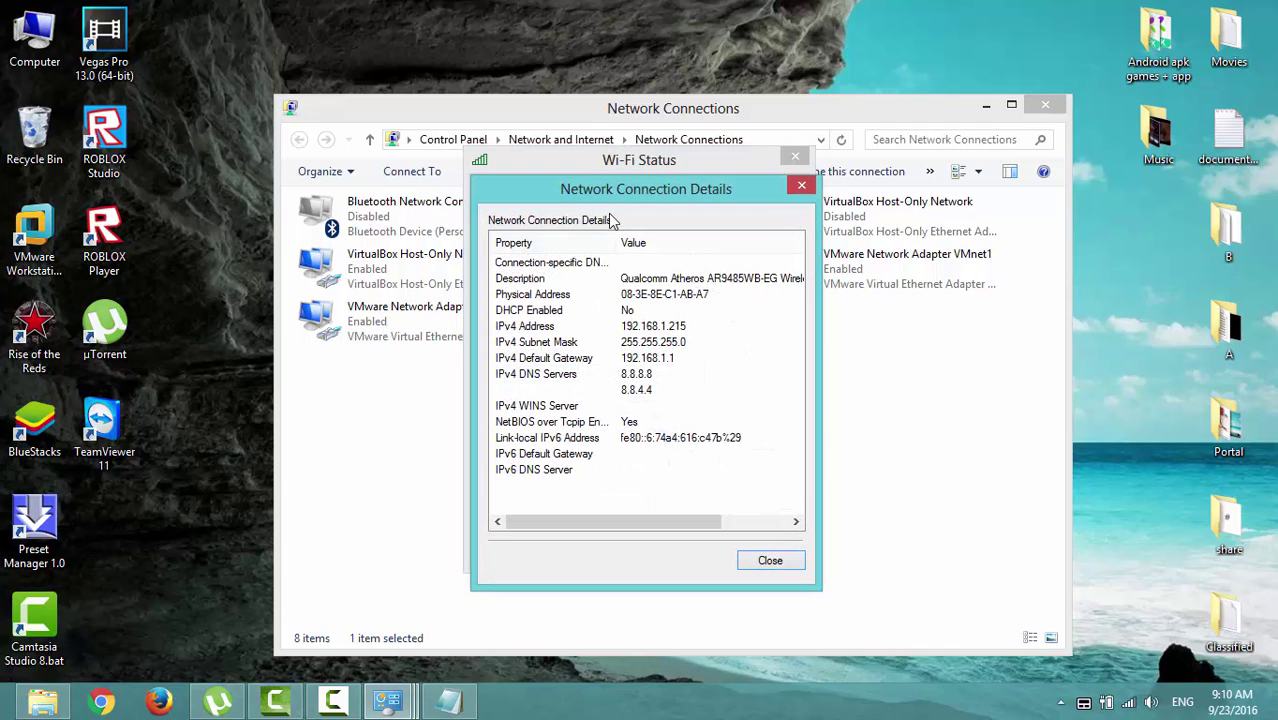
left_click_drag(607, 196, 917, 196)
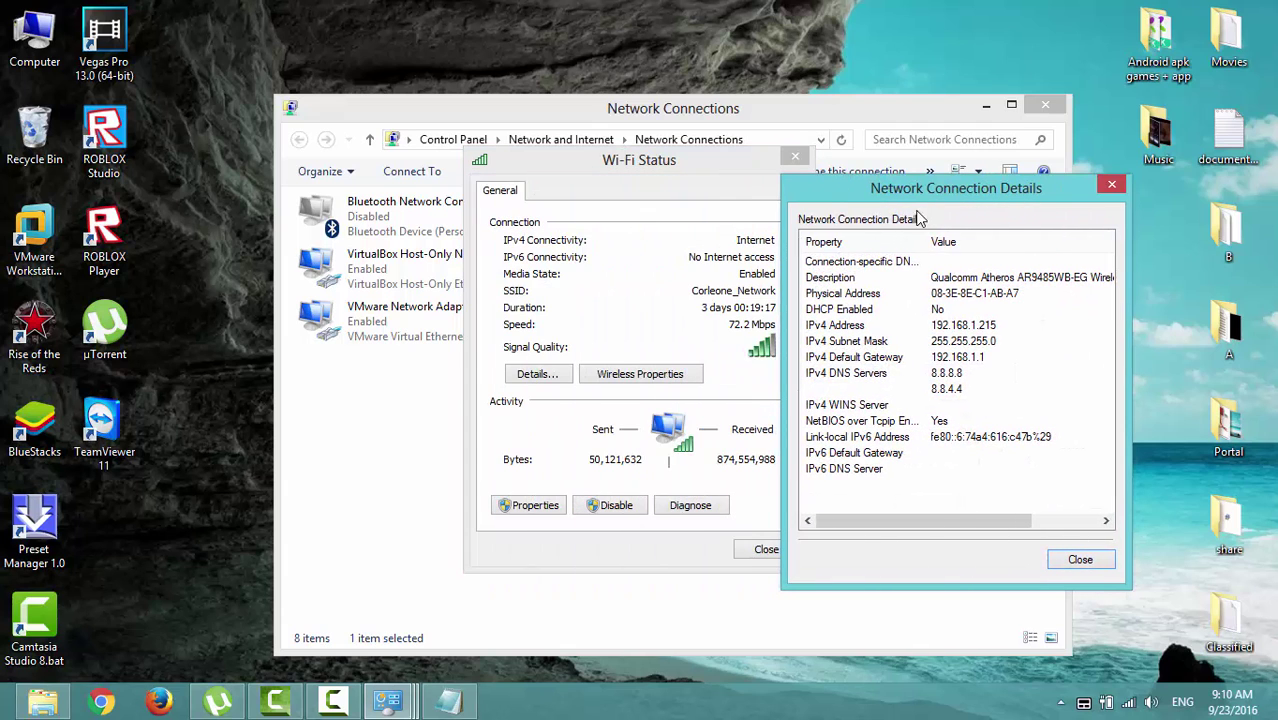
left_click(848, 327)
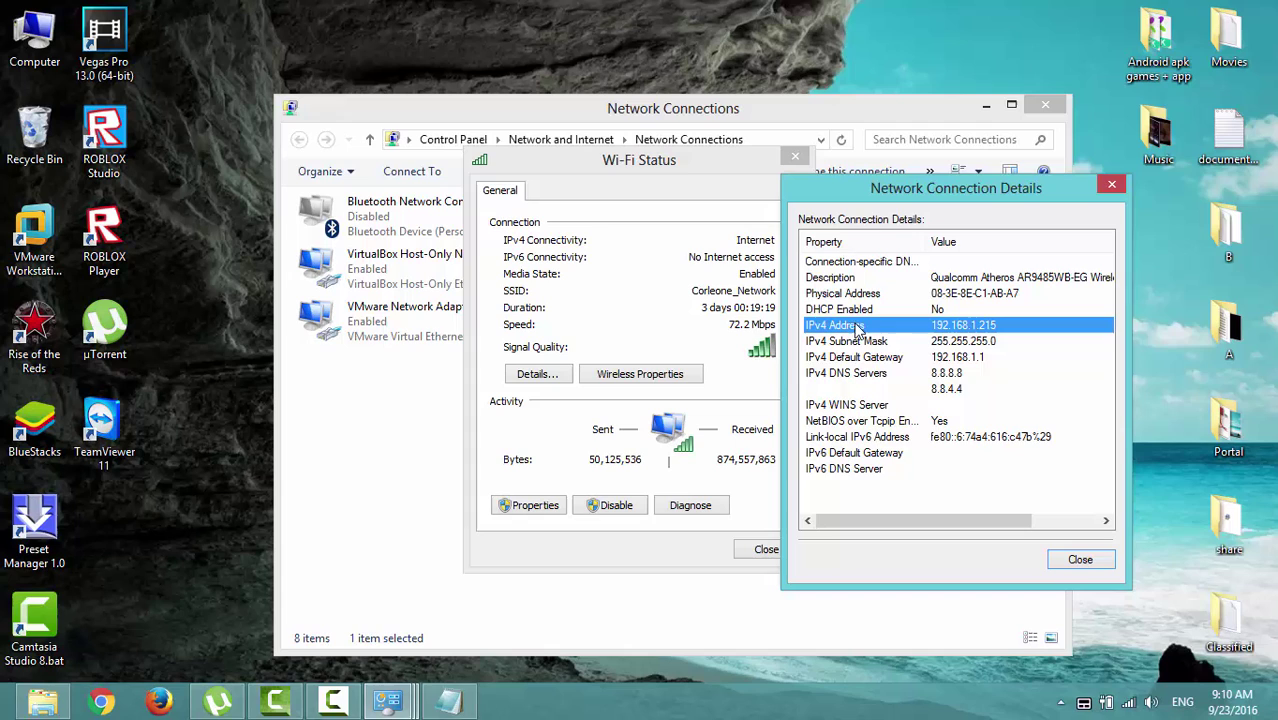
left_click(1078, 561)
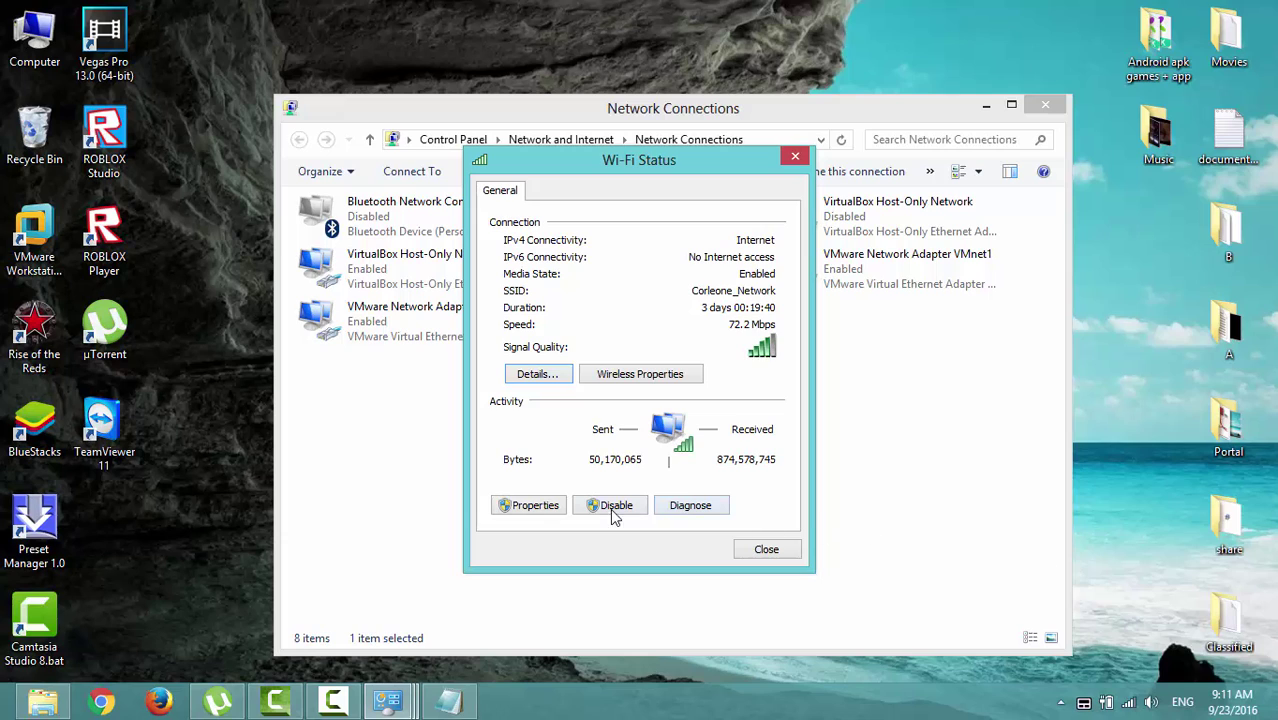
Open the Wi-Fi connection's Internet Protocol Version 4 properties and choose to obtain an IP address automatically.
left_click(531, 513)
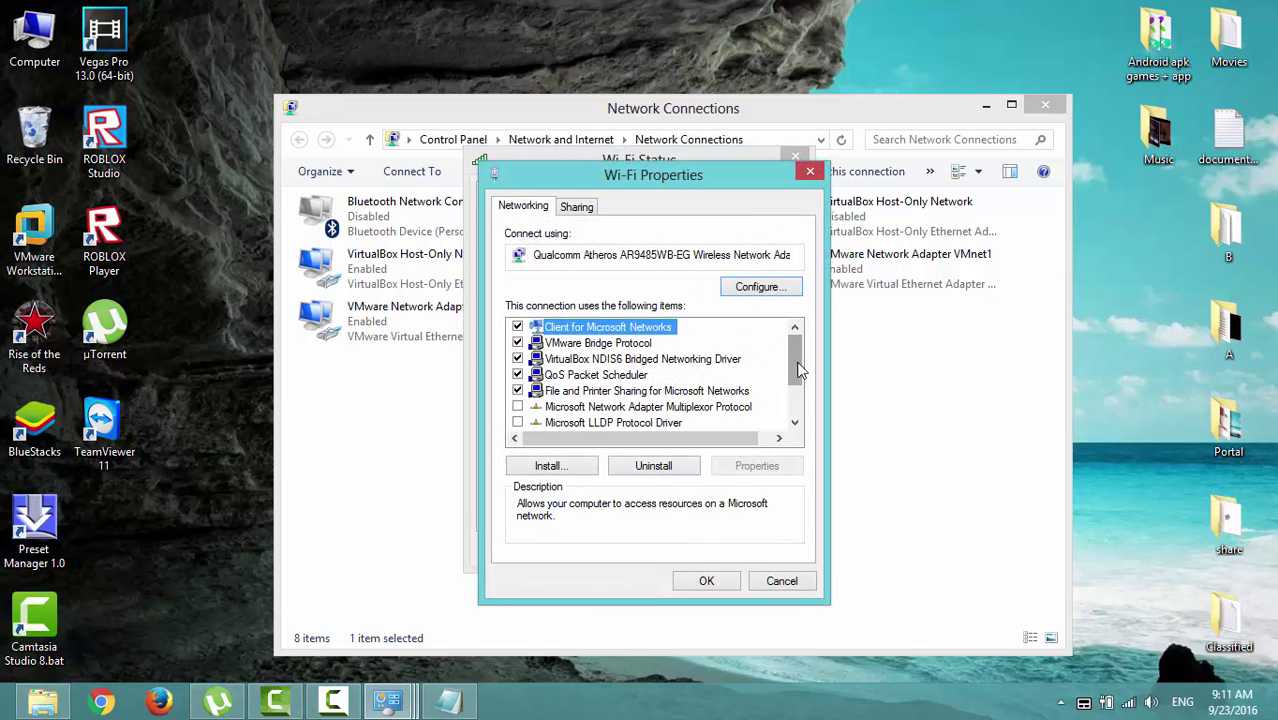
left_click_drag(799, 371, 800, 420)
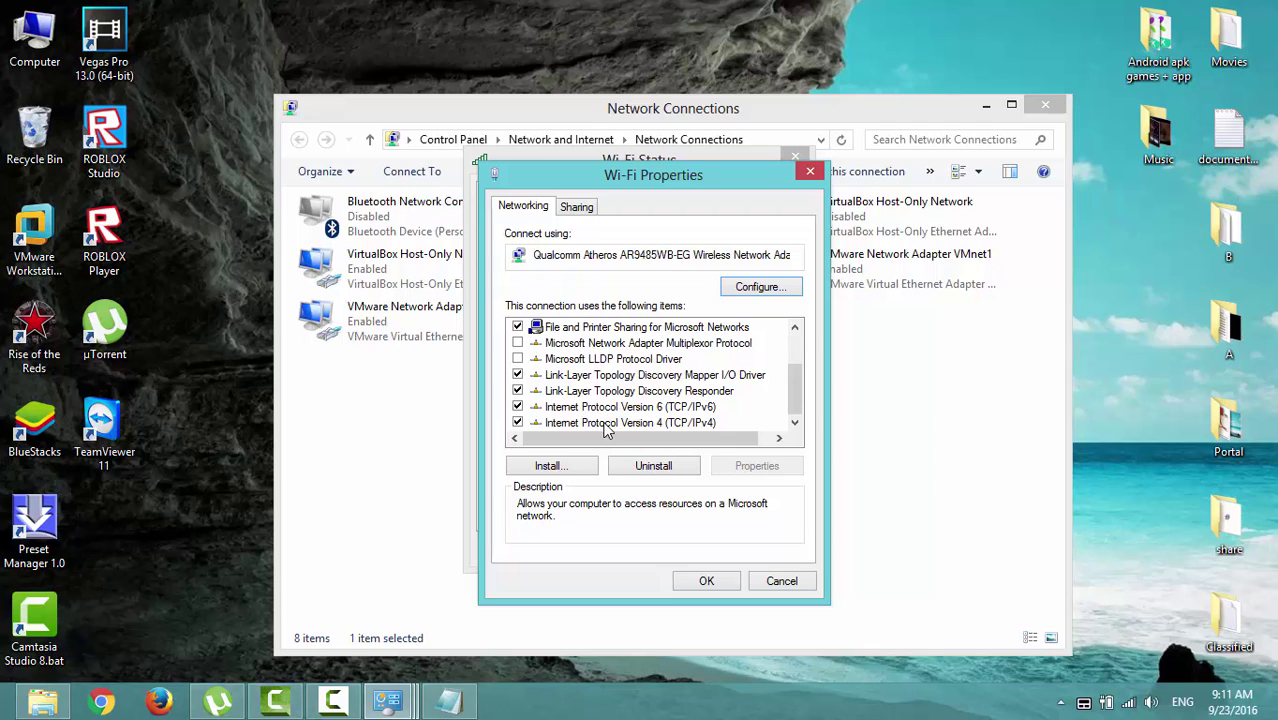
double_click(670, 424)
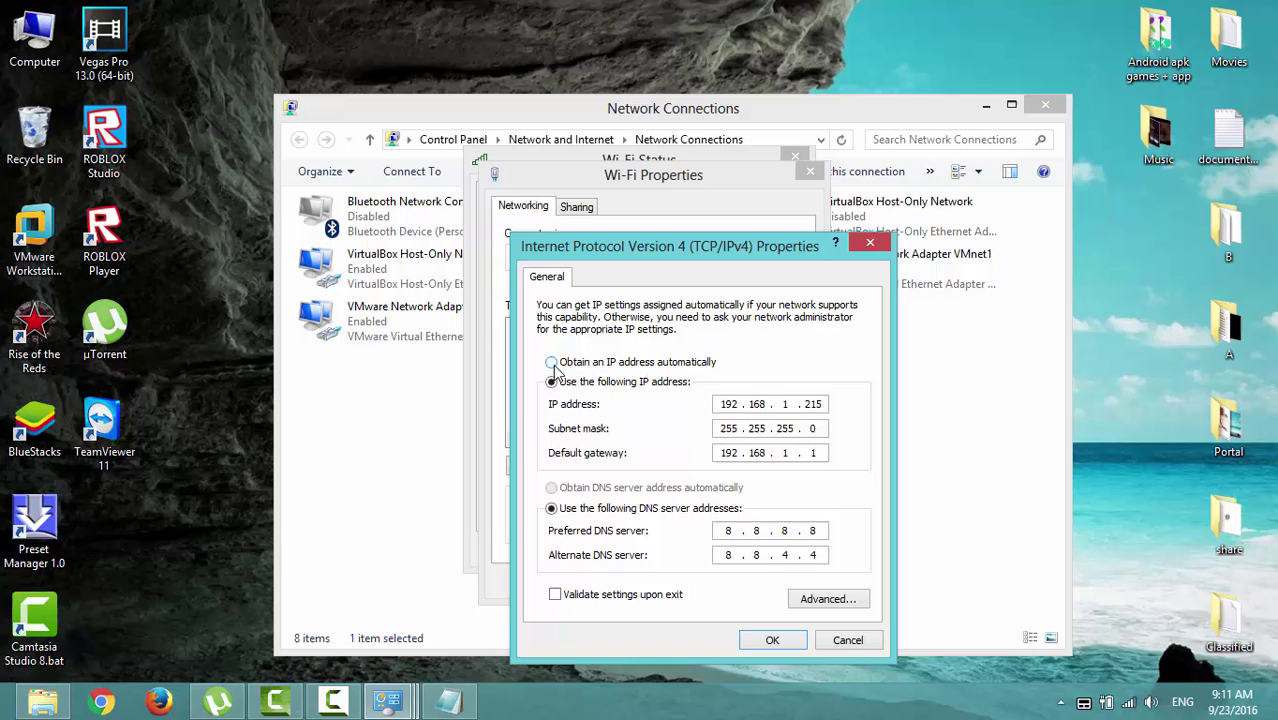
left_click(553, 364)
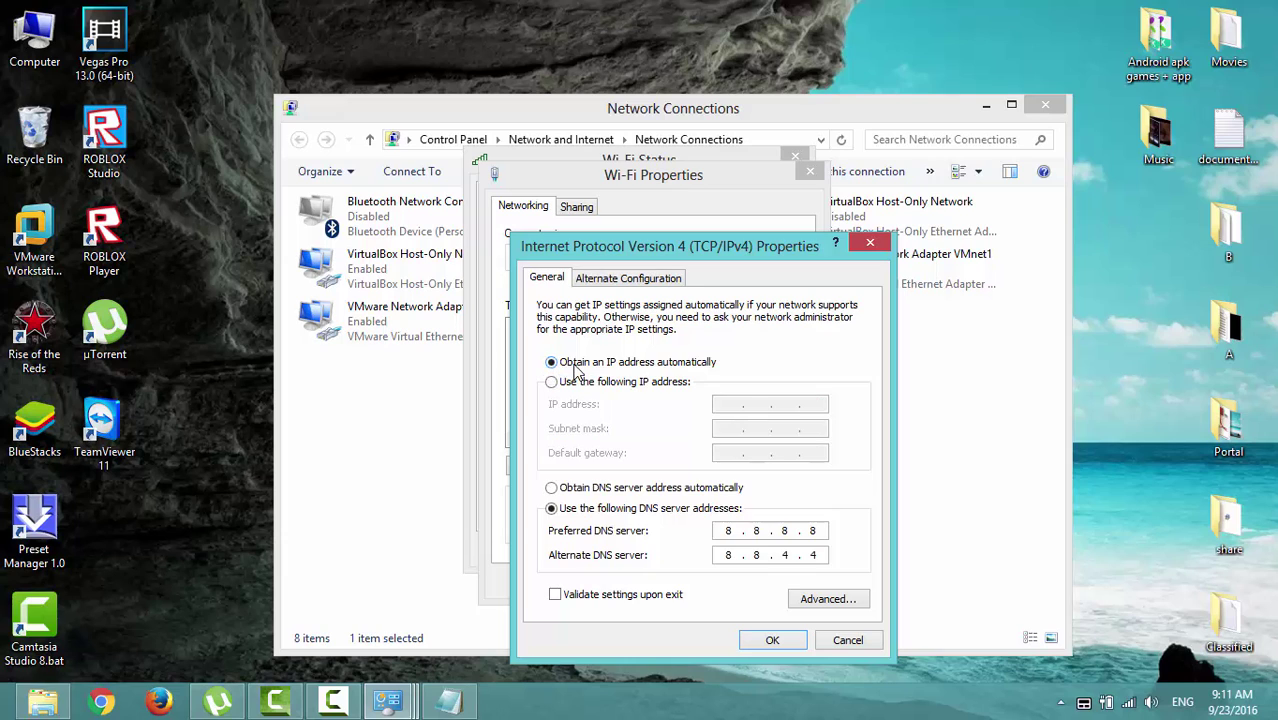
Assign the static IP address 192.168.1.212 with subnet mask 255.255.255.0 and default gateway 192.168.1.1, review the DNS servers, and accept the settings.
left_click(553, 383)
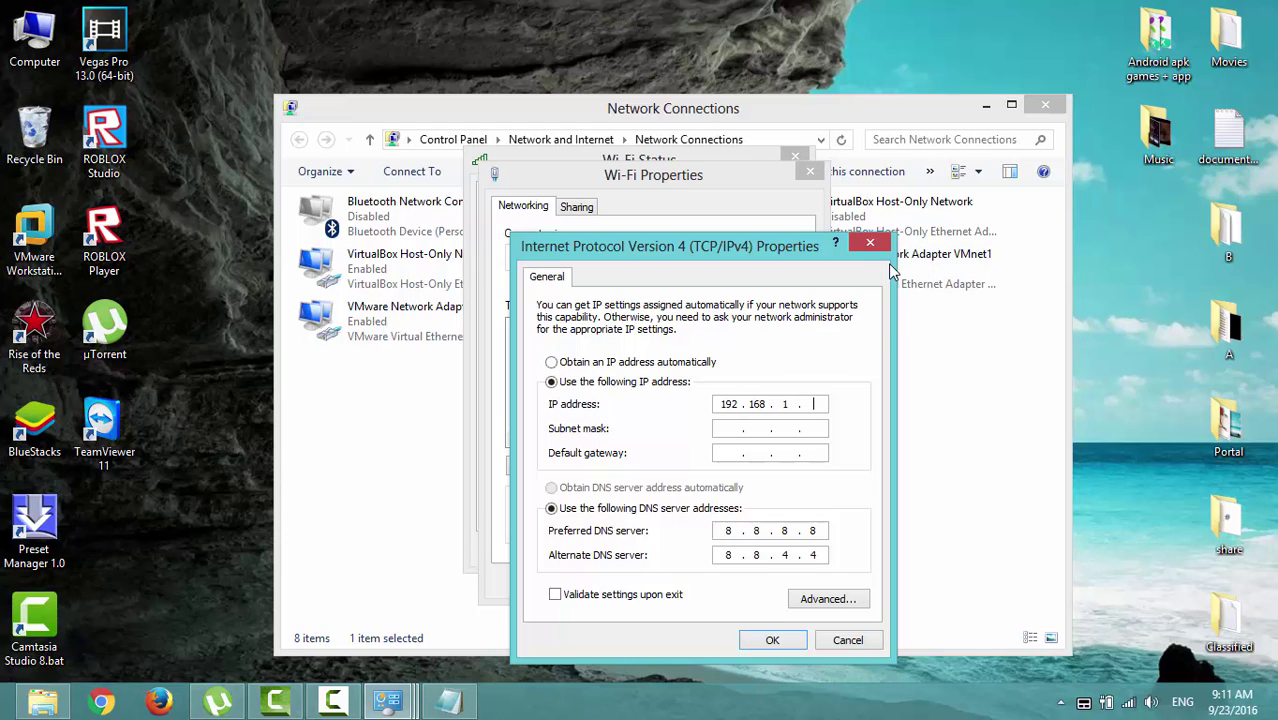
type("212")
left_click(737, 429)
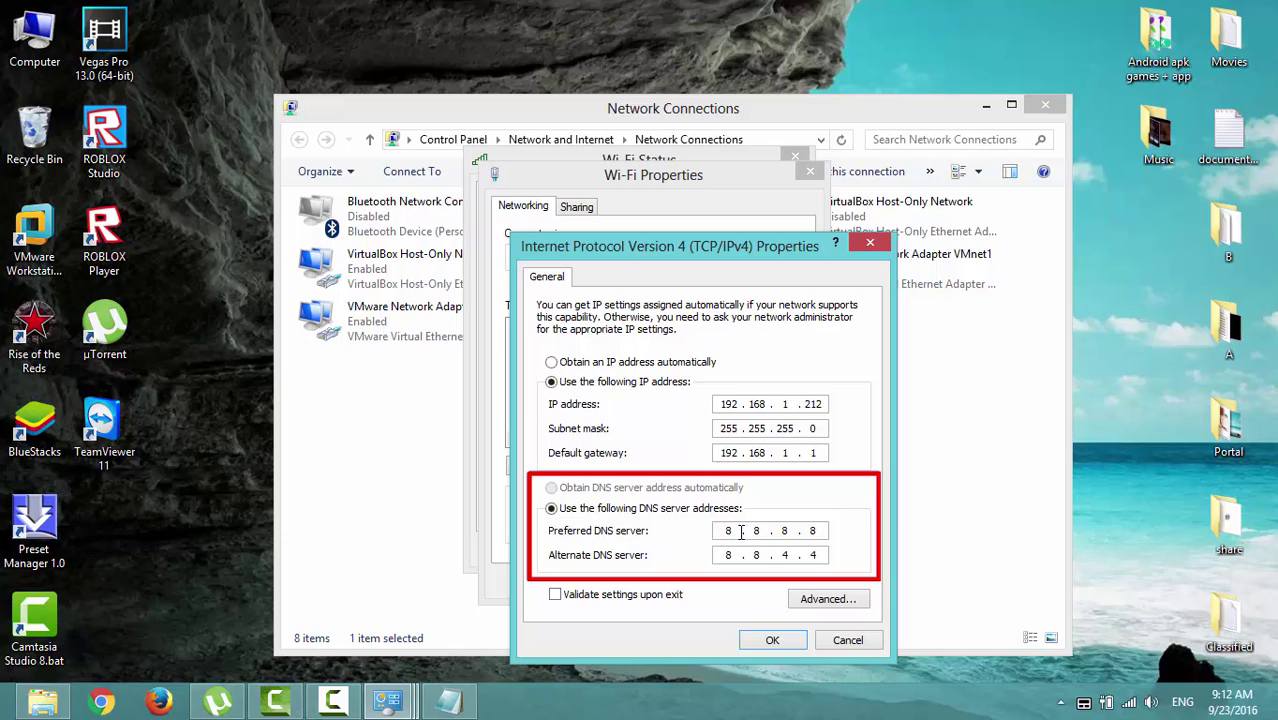
left_click(786, 531)
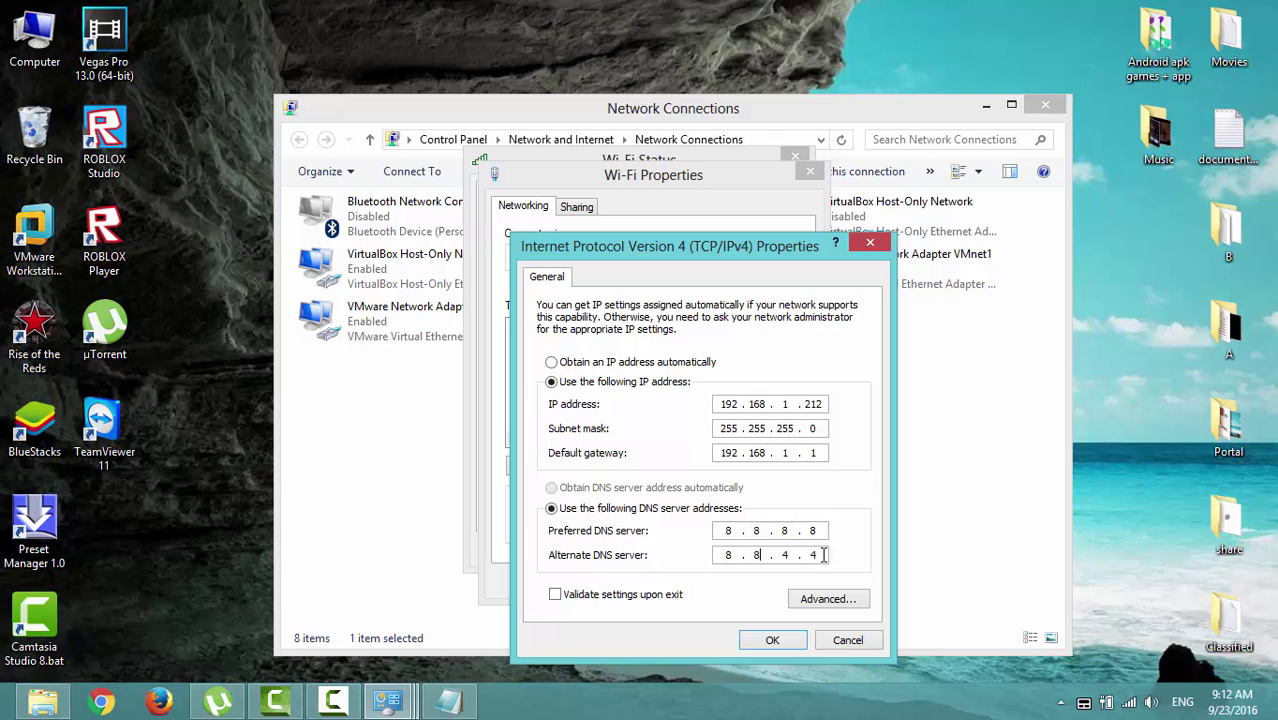
left_click(774, 641)
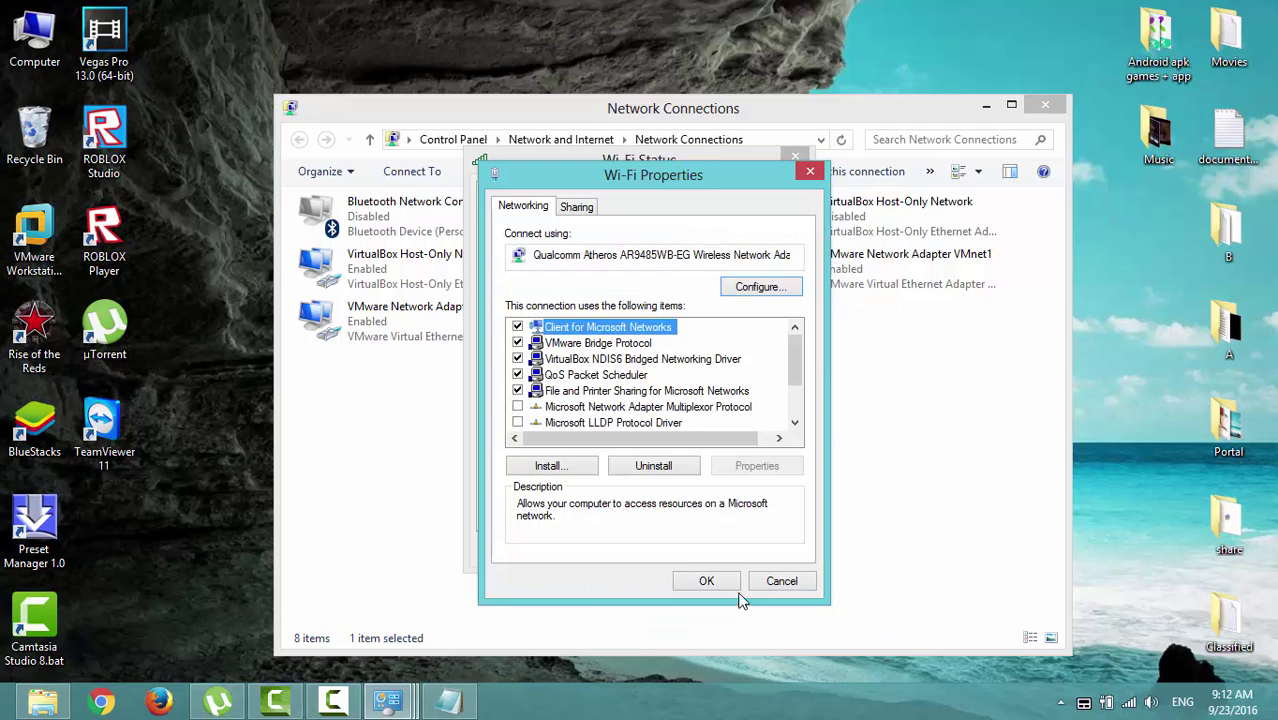
Accept the Wi-Fi properties and check the IPv4 address, subnet mask, gateway and DNS servers in the network connection details.
left_click(706, 582)
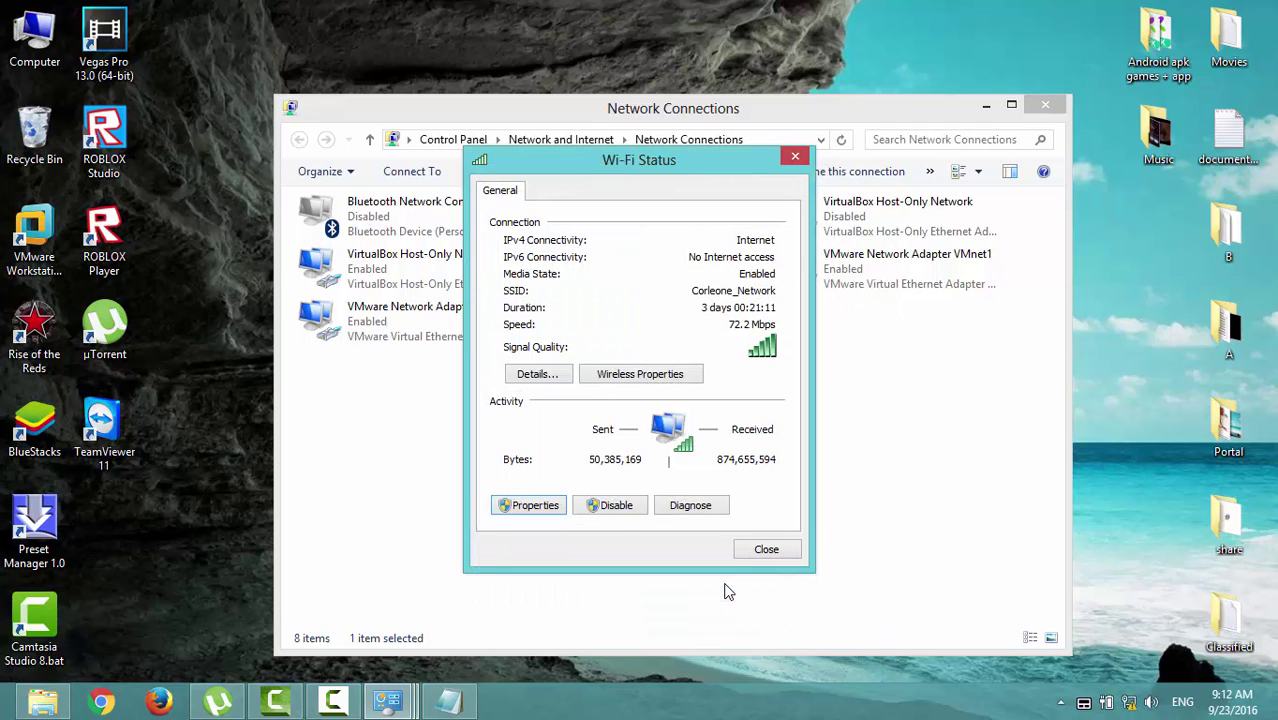
left_click(550, 378)
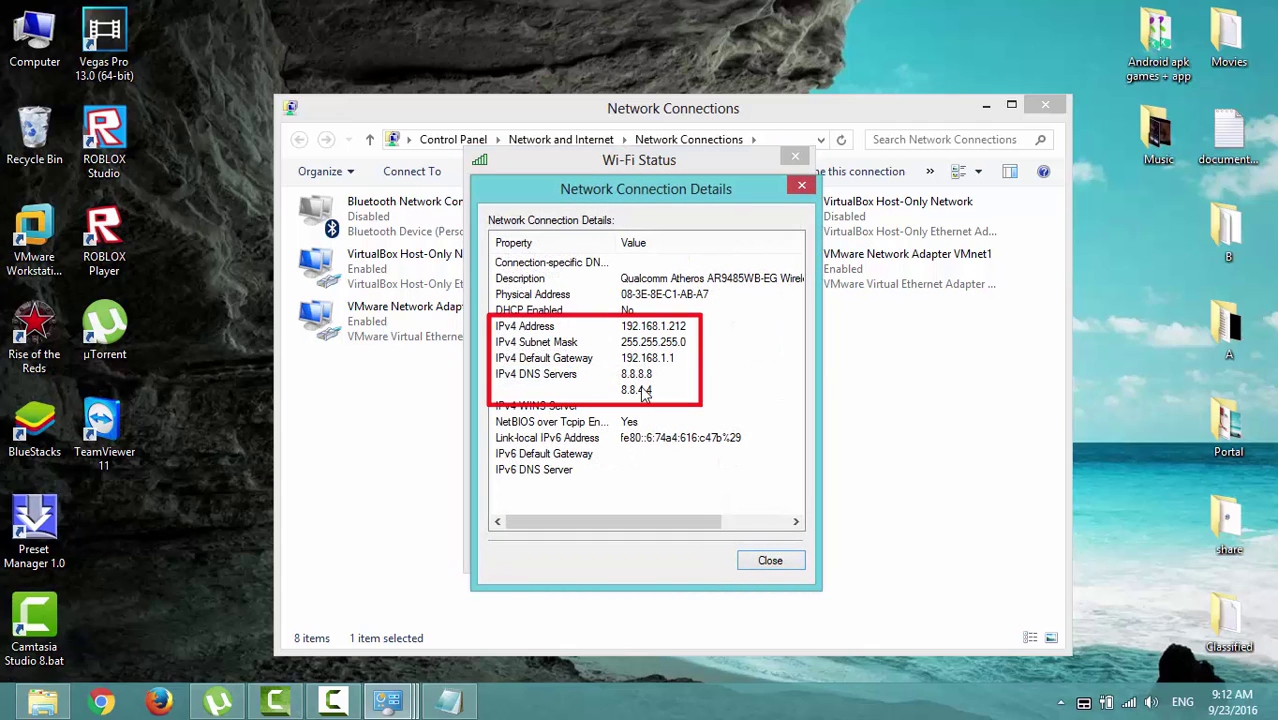
left_click(802, 188)
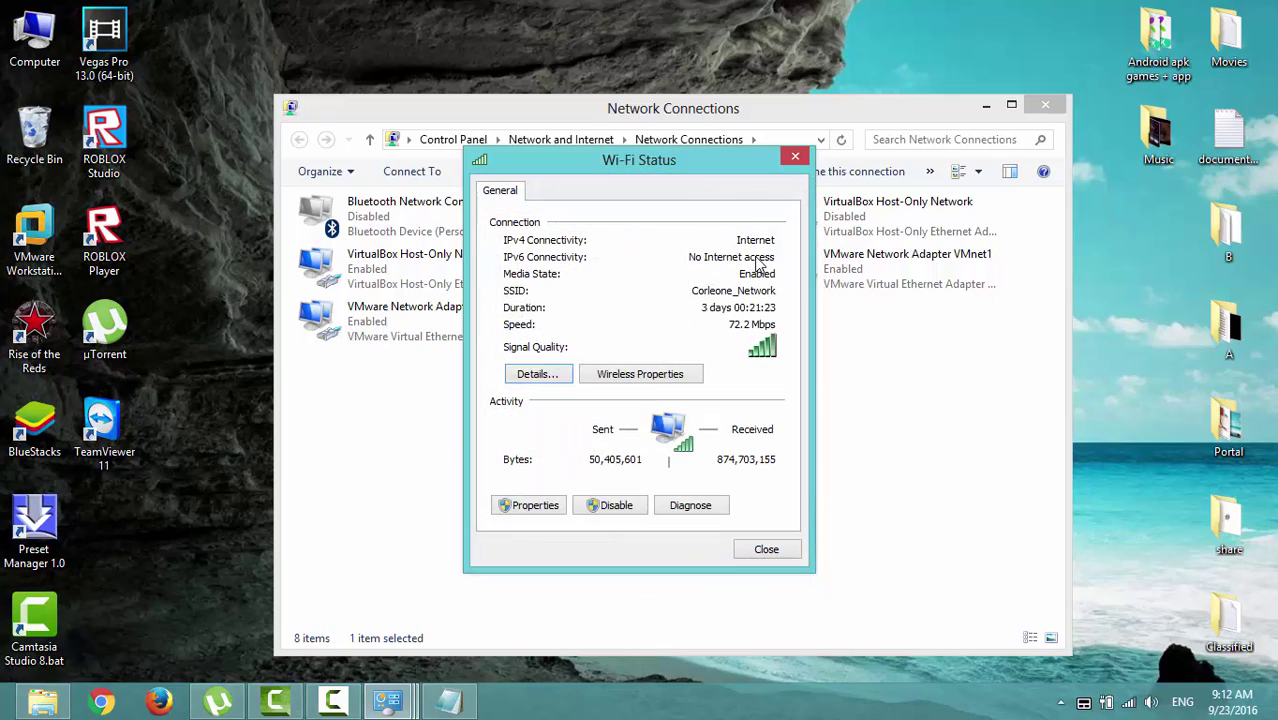
key("super+r")
type("c")
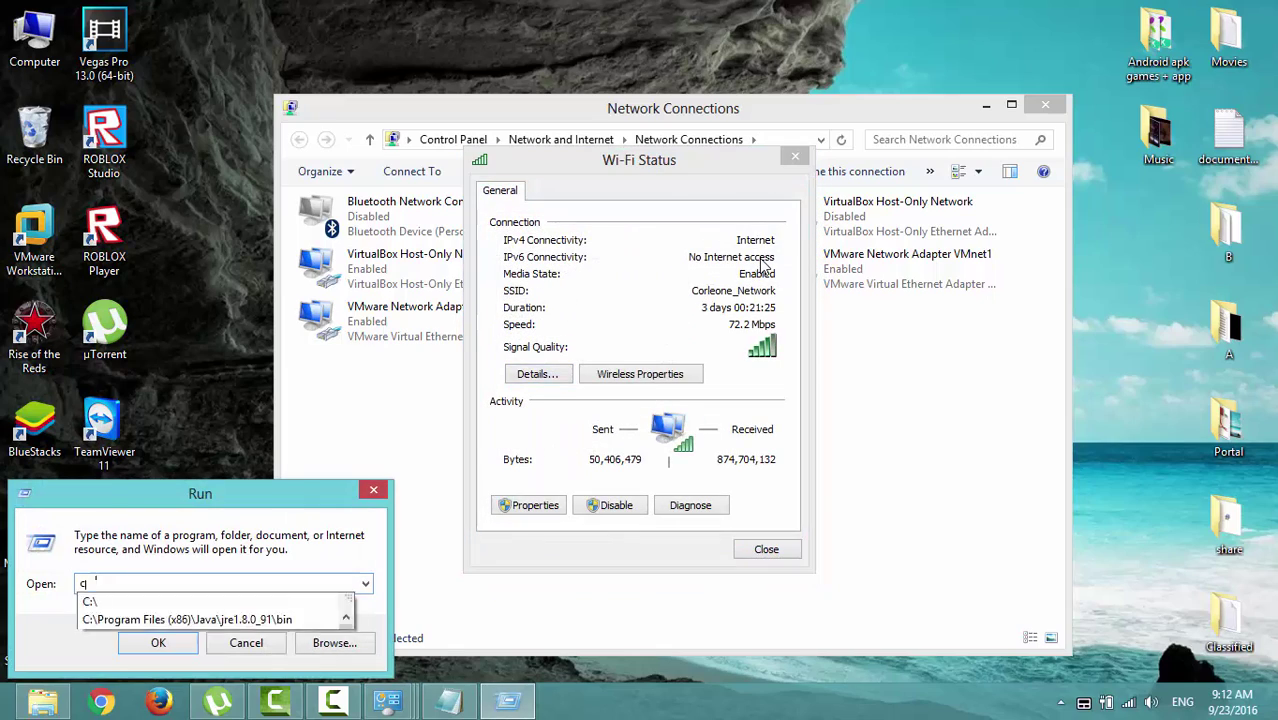
key("Return")
type("ping")
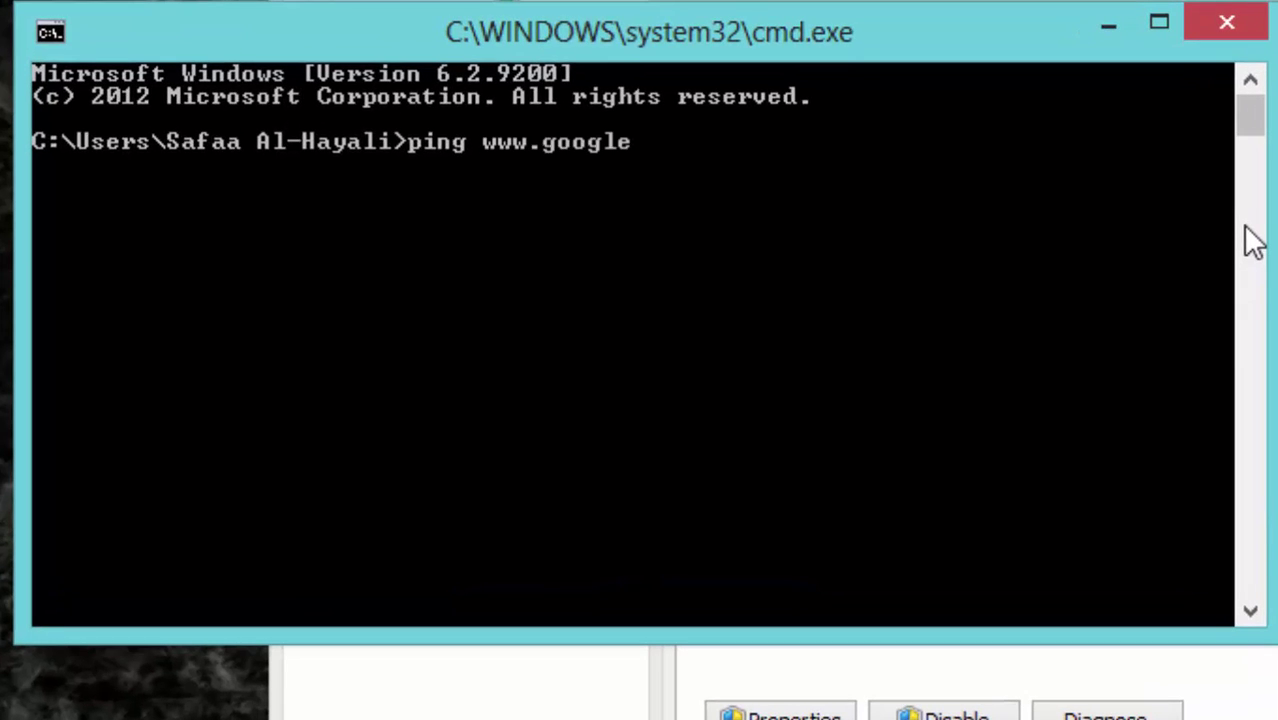
type("www.google.com -t")
key("Return")
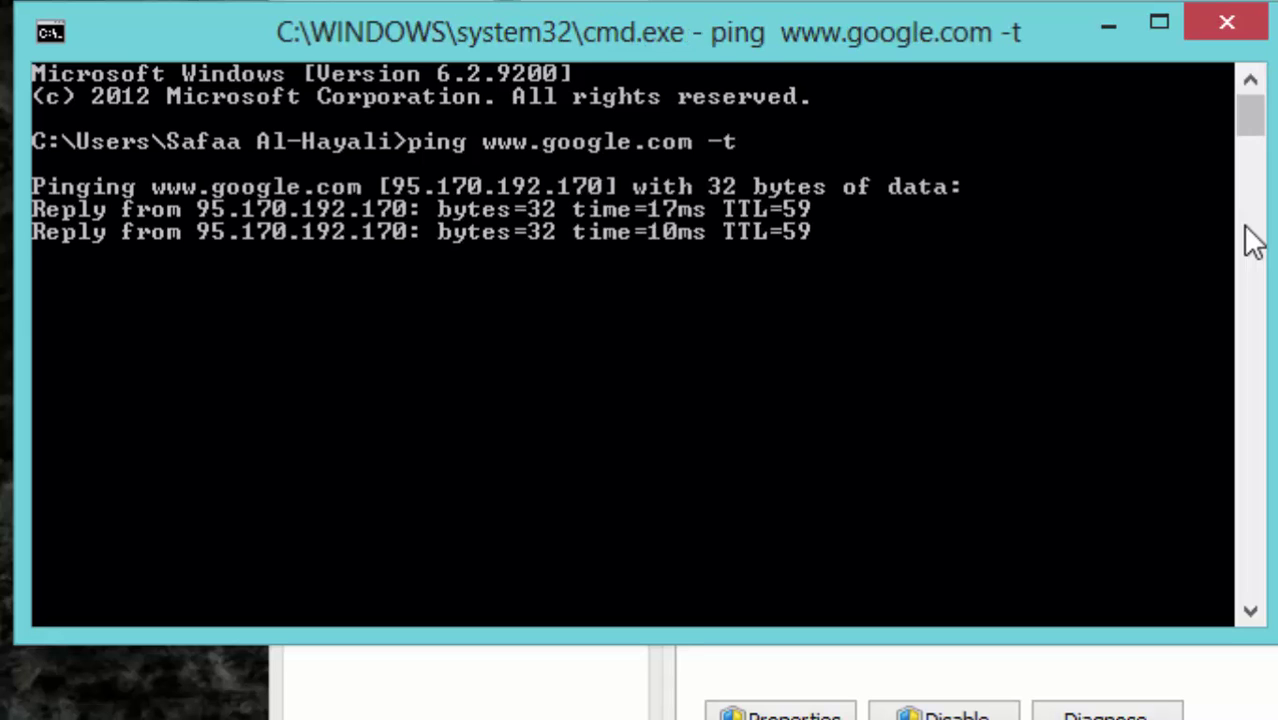